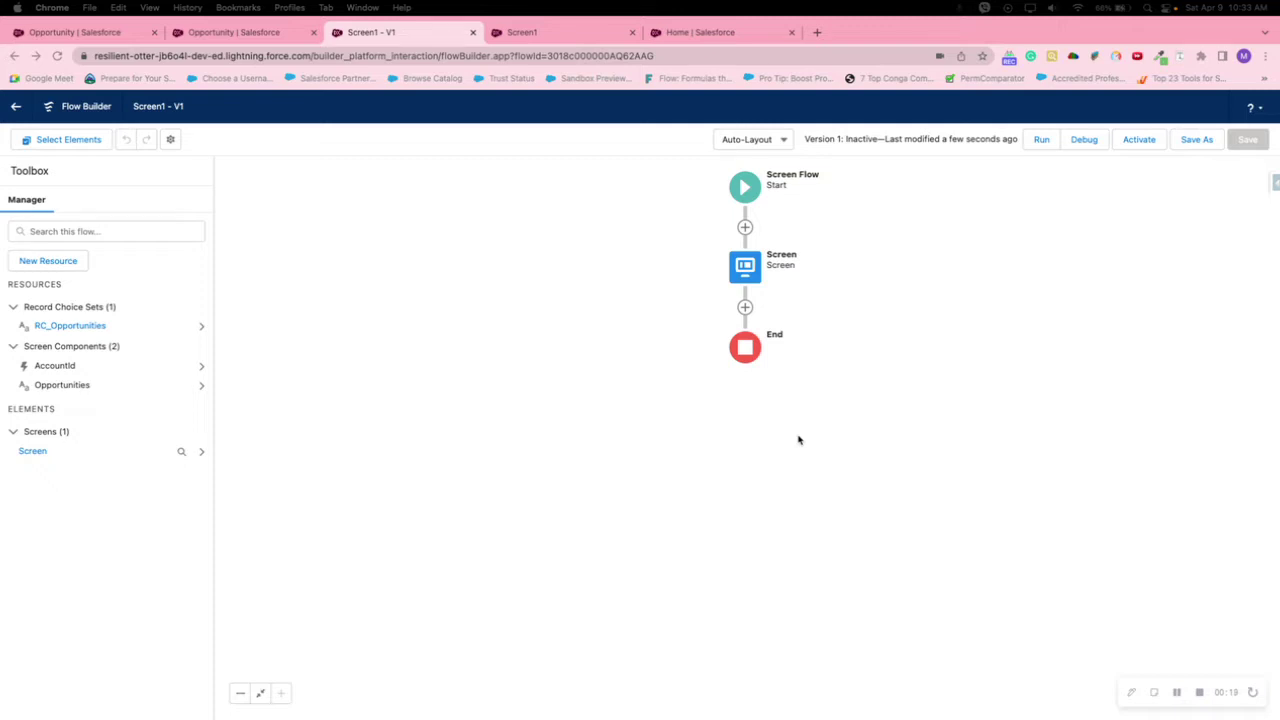
# Run the screen flow and look over the opportunities in its Opportunities picklist without choosing one
pyautogui.click(1045, 140)
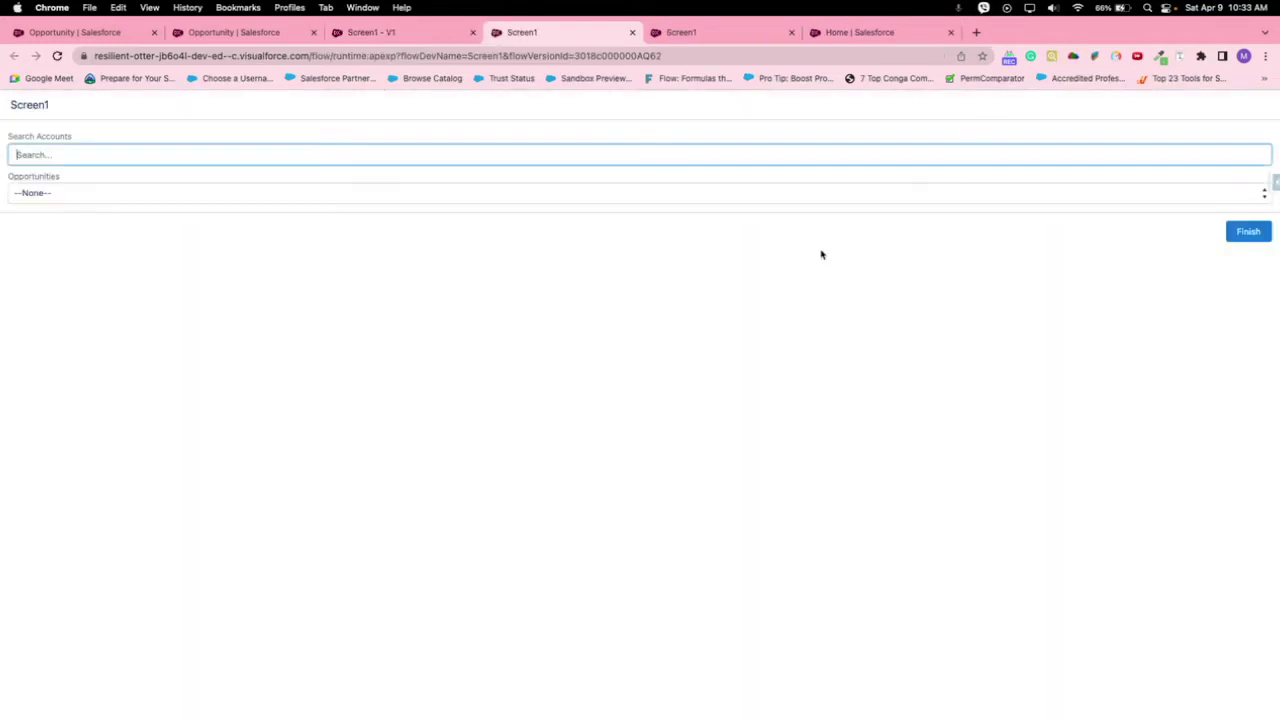
pyautogui.click(583, 197)
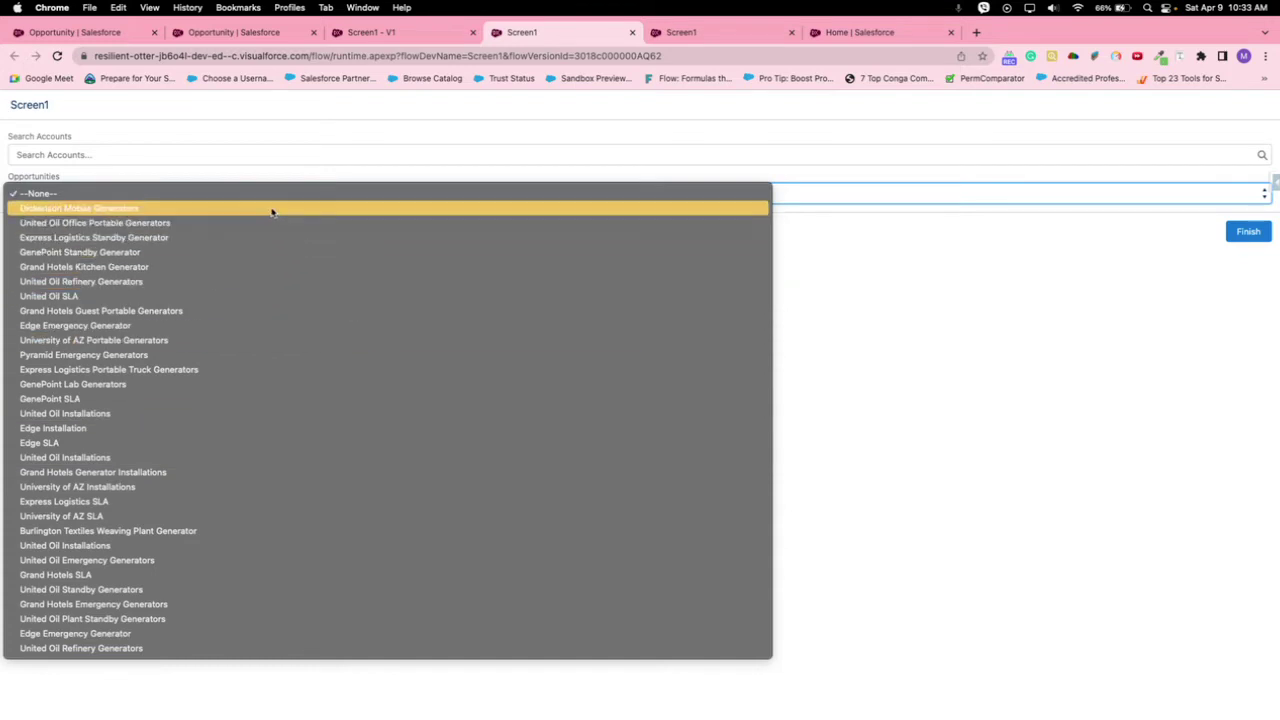
pyautogui.click(854, 303)
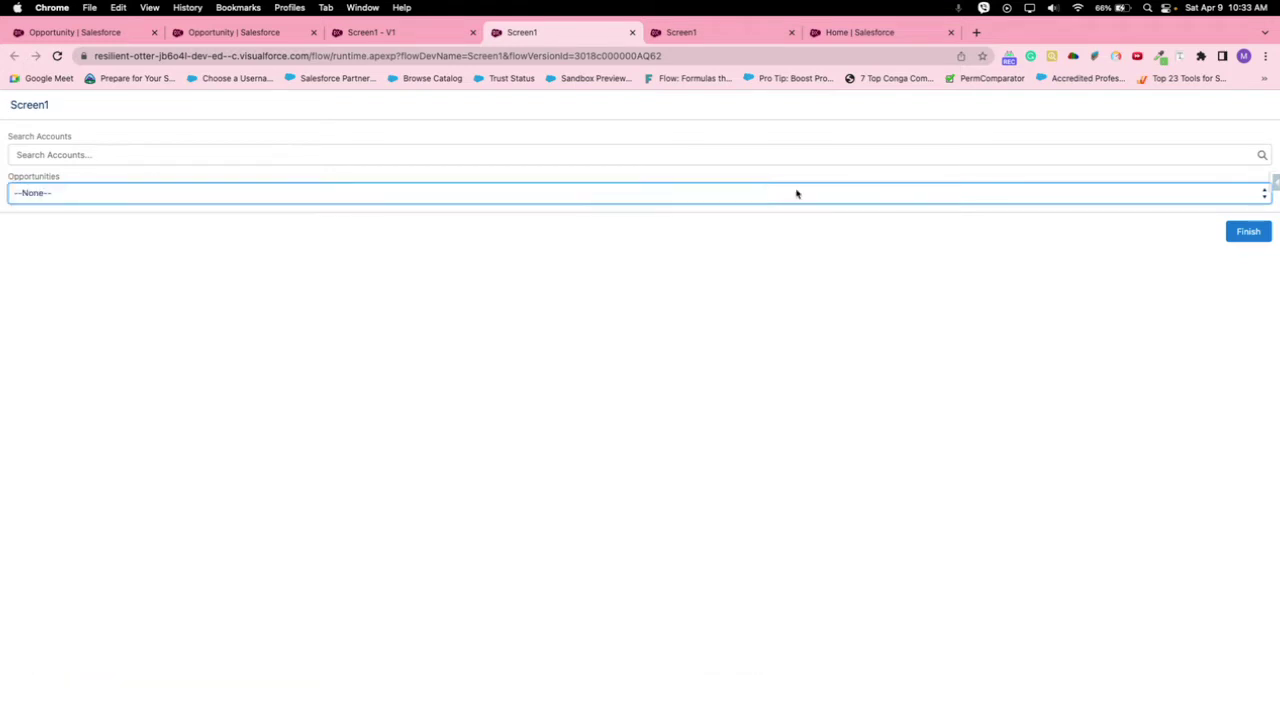
# Open the screen2 flow from Setup and inspect its Screen1 editor, cancelling without changes
pyautogui.click(851, 33)
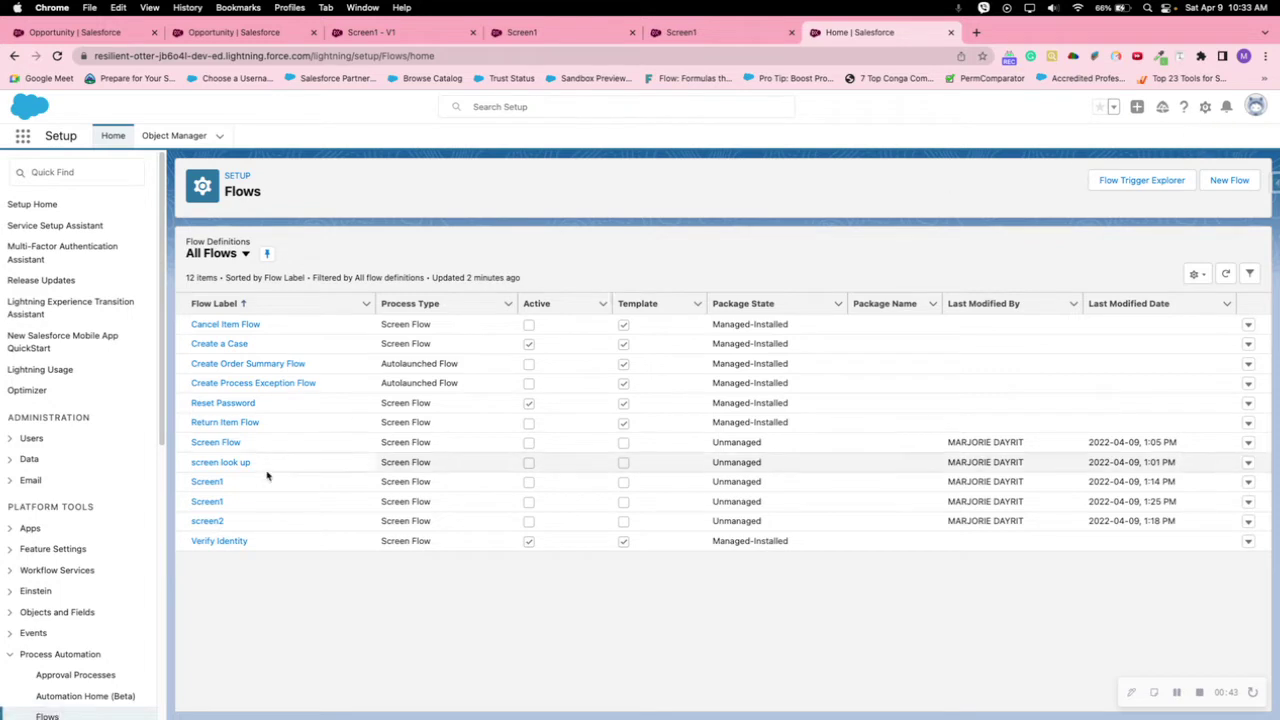
pyautogui.click(208, 522)
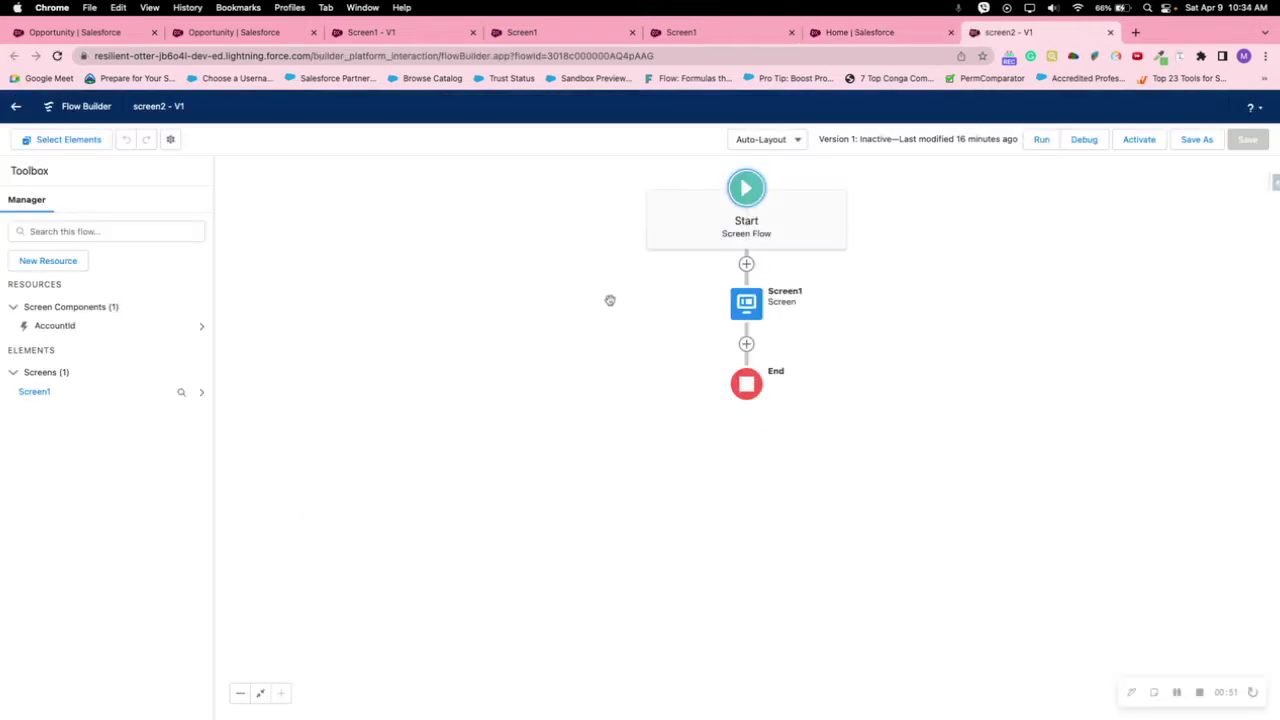
pyautogui.click(744, 306)
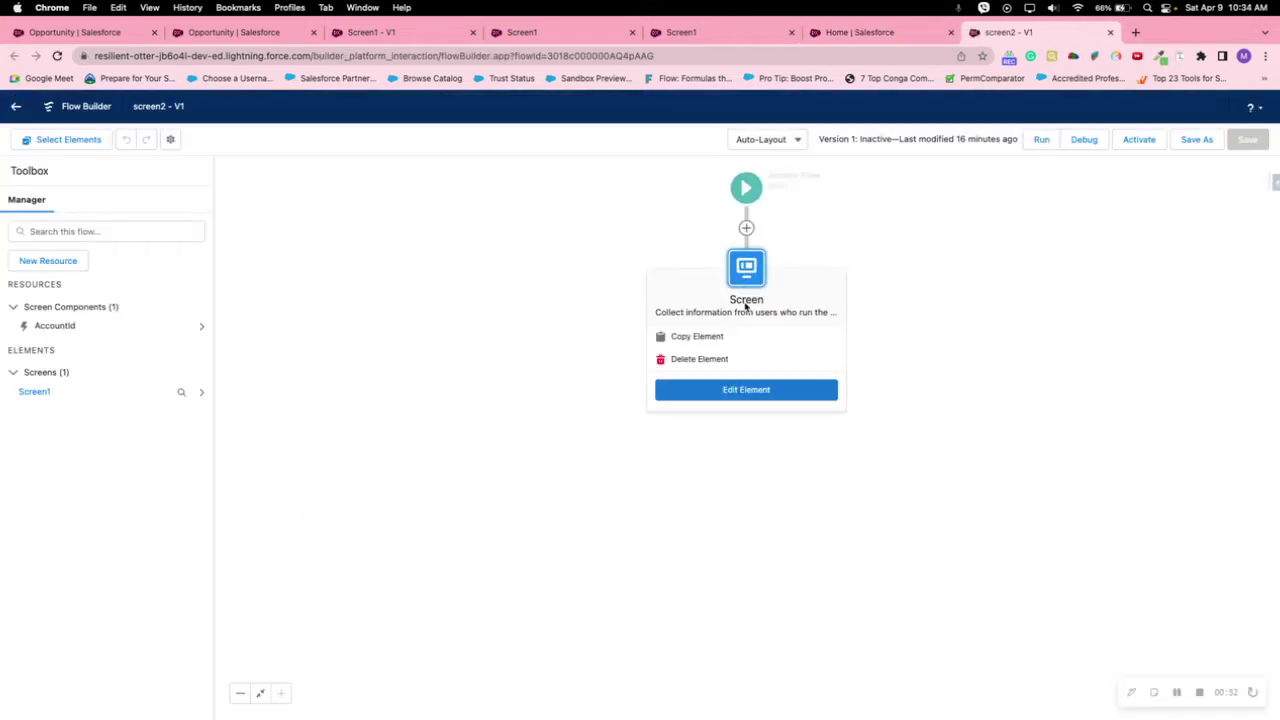
pyautogui.click(730, 390)
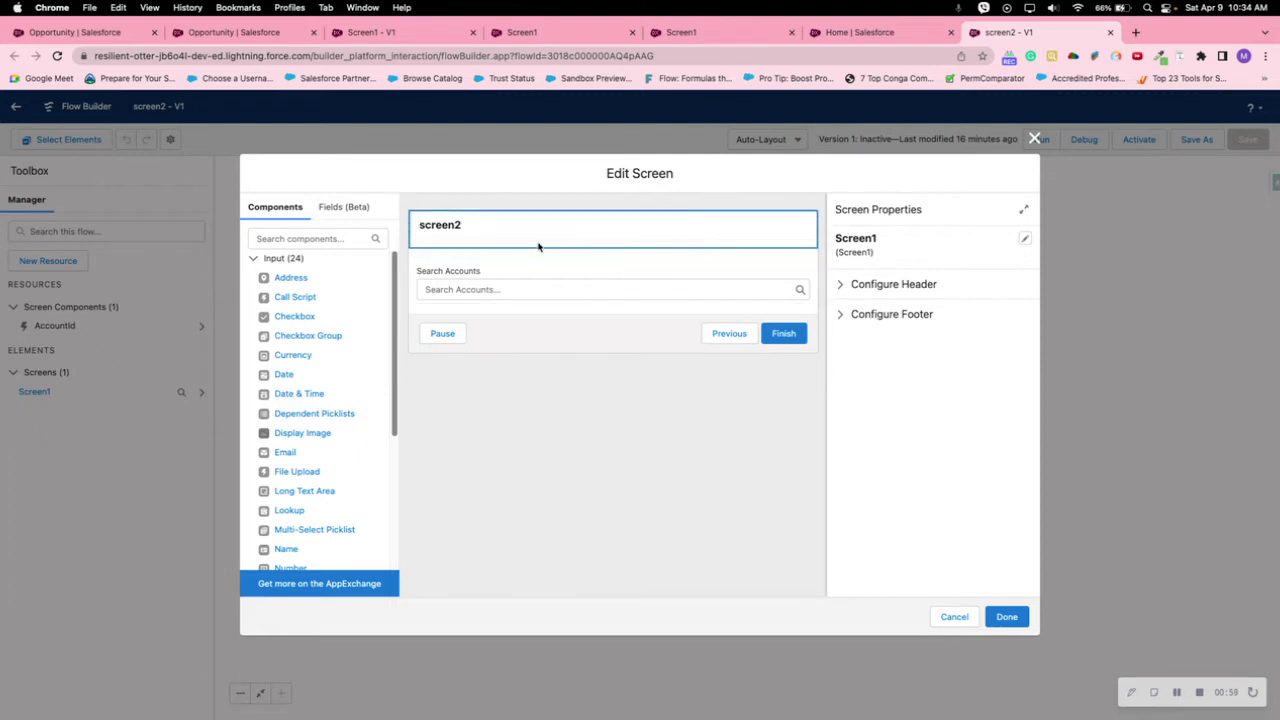
pyautogui.click(944, 623)
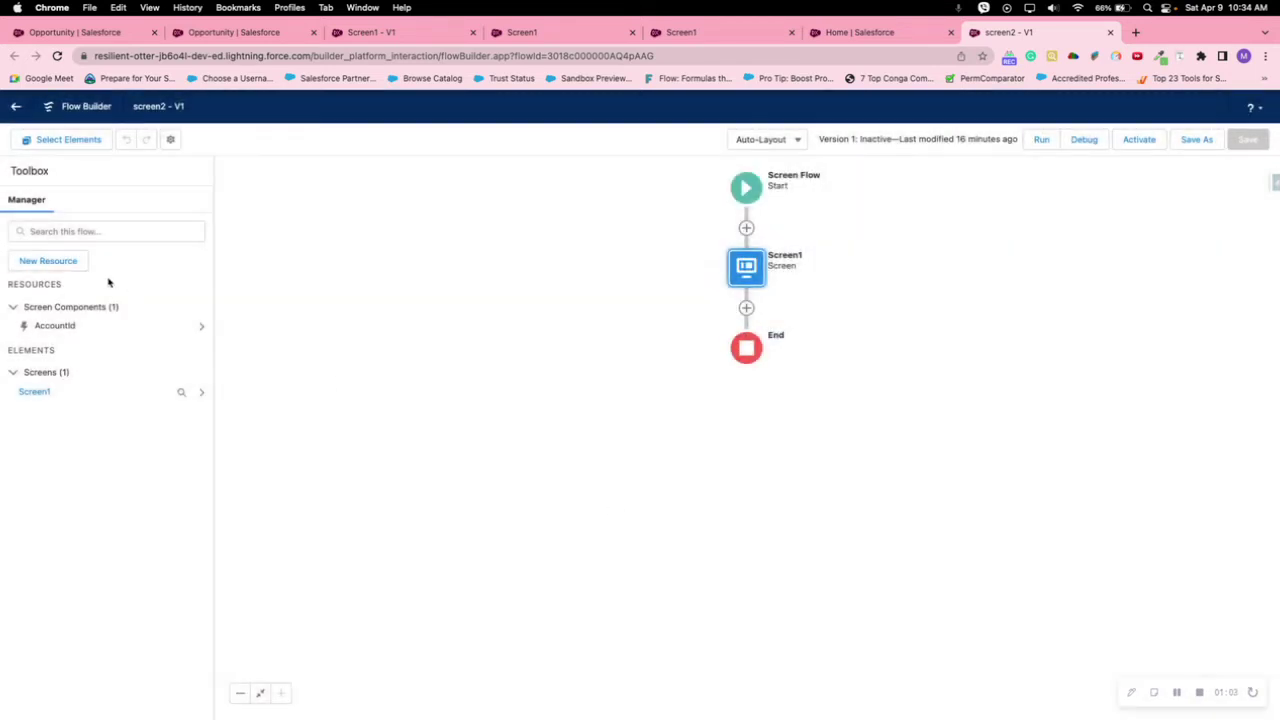
# Create a new Record Choice Set resource with API name RC_Opportunity on the Opportunity object
pyautogui.click(83, 264)
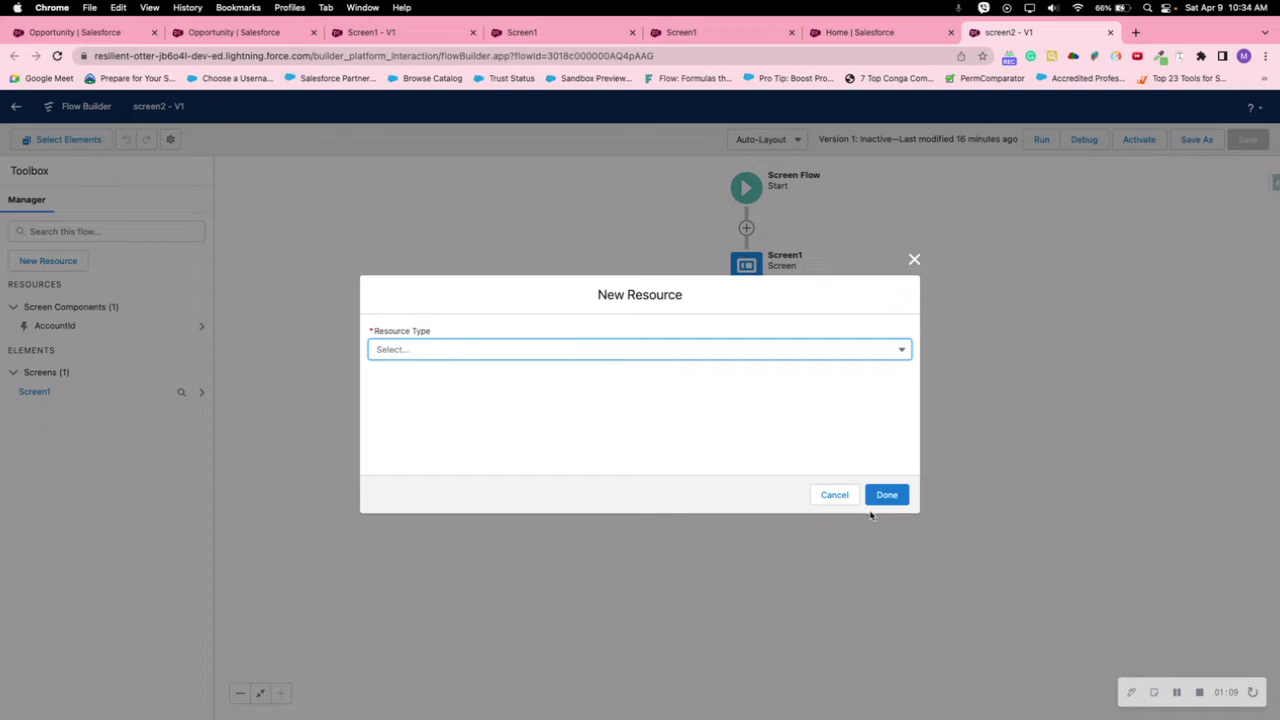
pyautogui.click(541, 352)
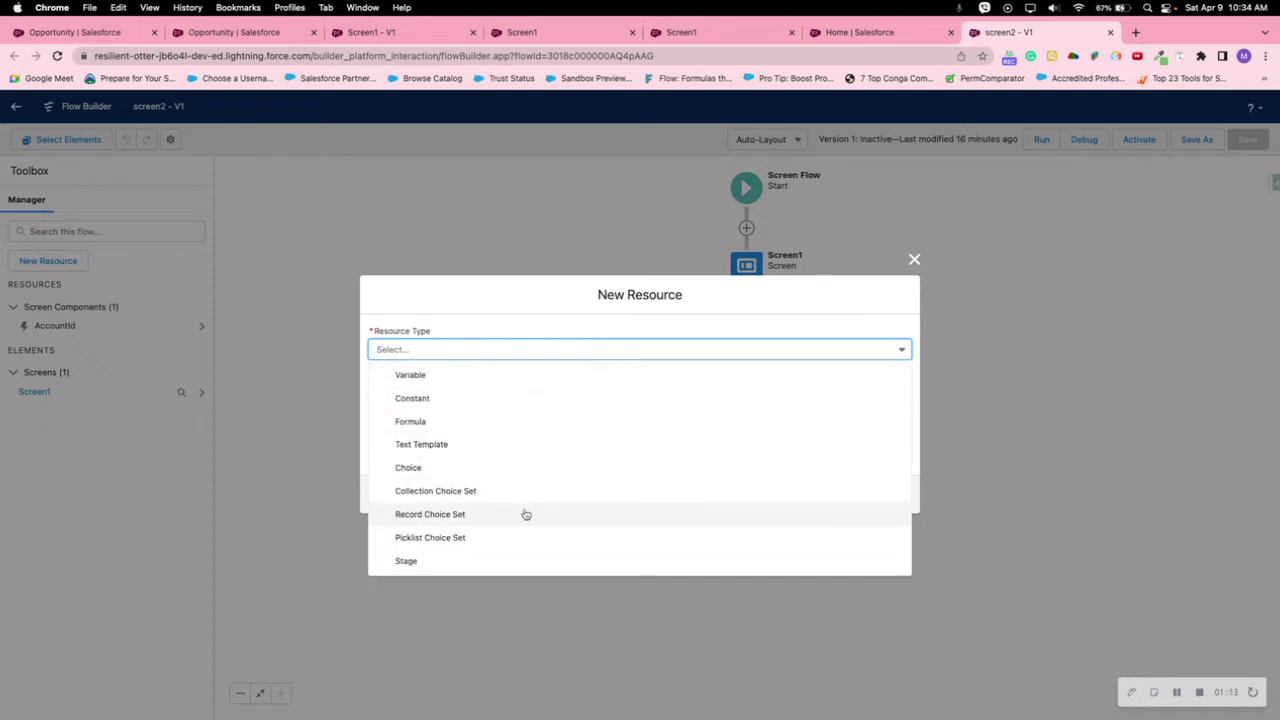
pyautogui.click(526, 514)
pyautogui.click(502, 380)
pyautogui.write('Opp')
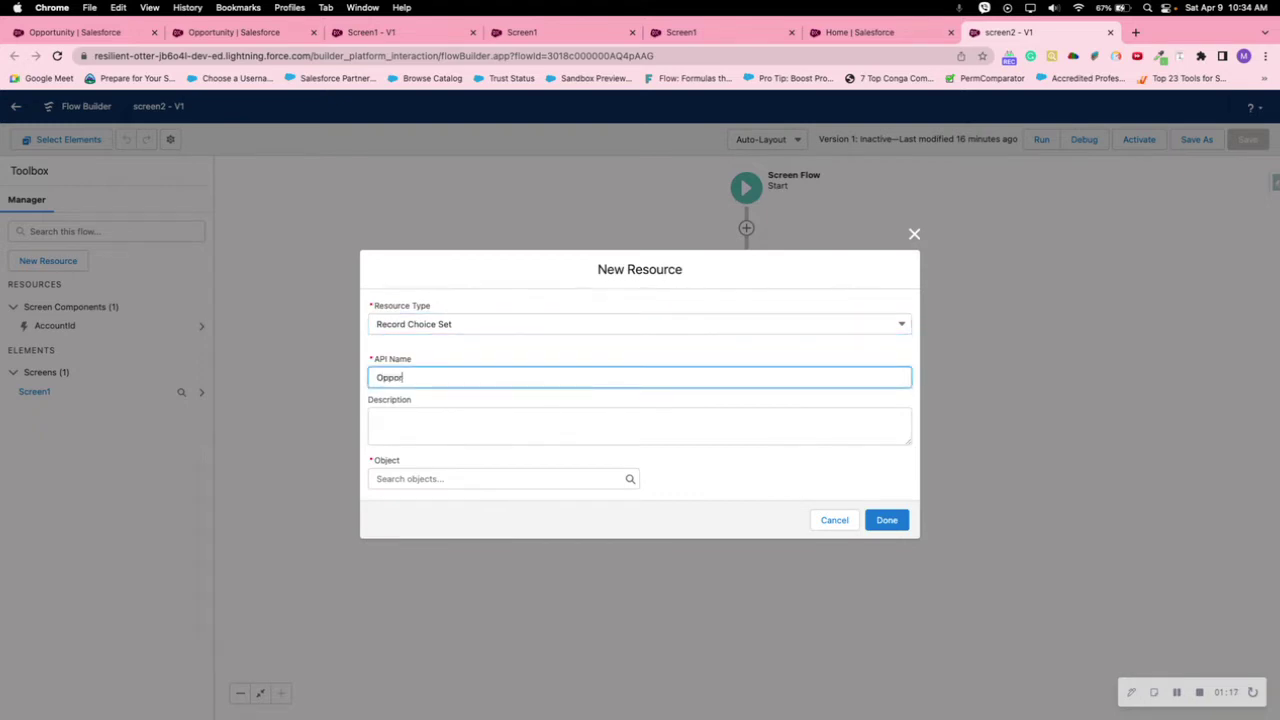
pyautogui.write('or')
pyautogui.press('BackSpace')
pyautogui.press('BackSpace')
pyautogui.write('RC_opp')
pyautogui.press('BackSpace')
pyautogui.press('BackSpace')
pyautogui.write('pportuni')
pyautogui.click(505, 478)
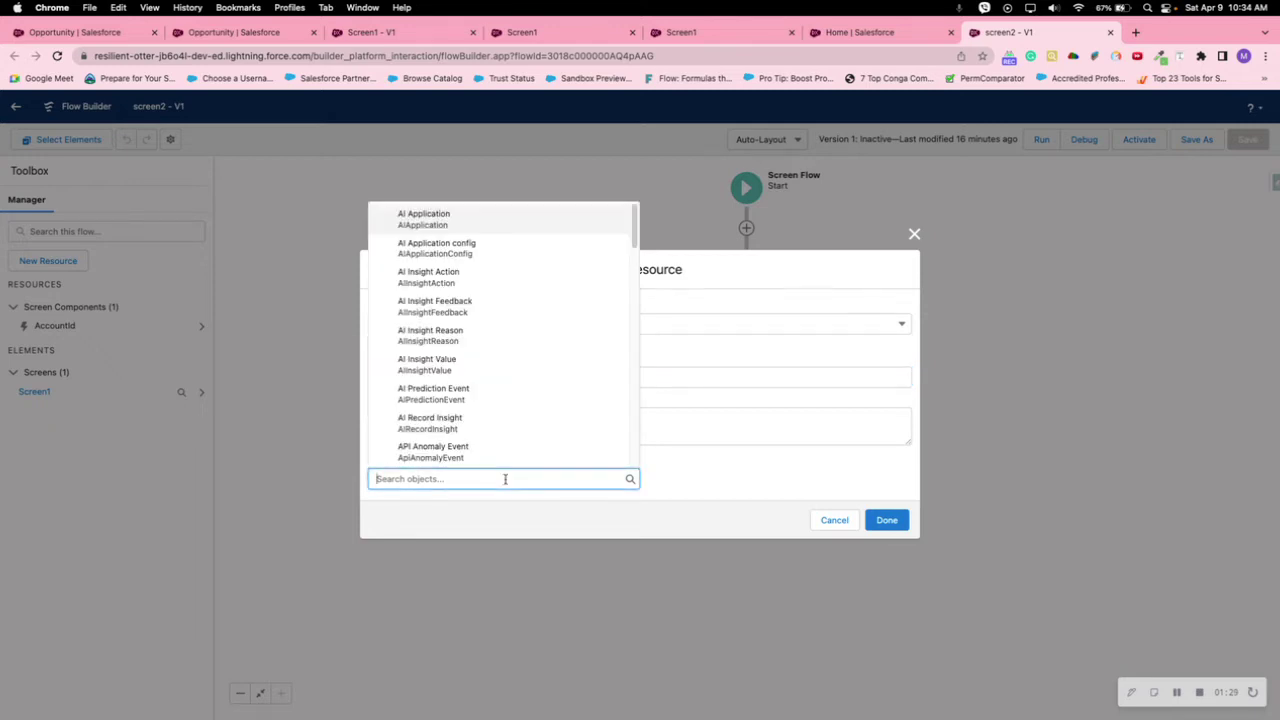
pyautogui.write('Opp')
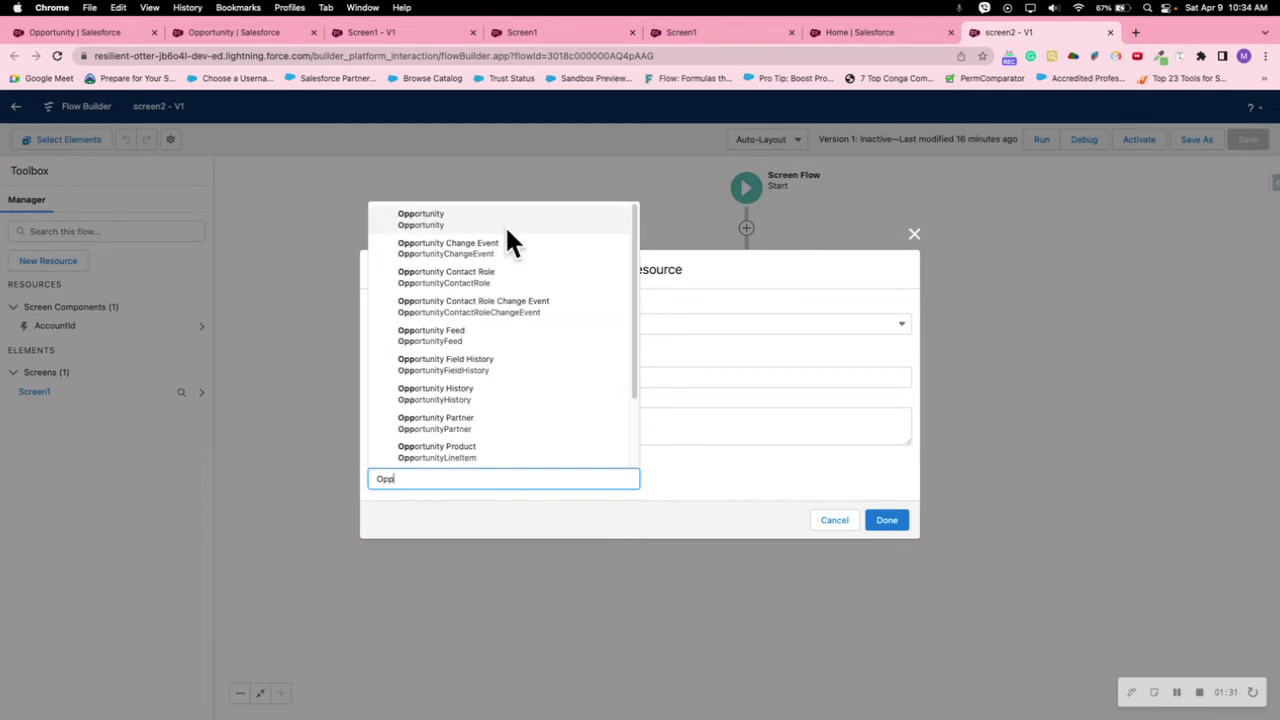
pyautogui.click(504, 220)
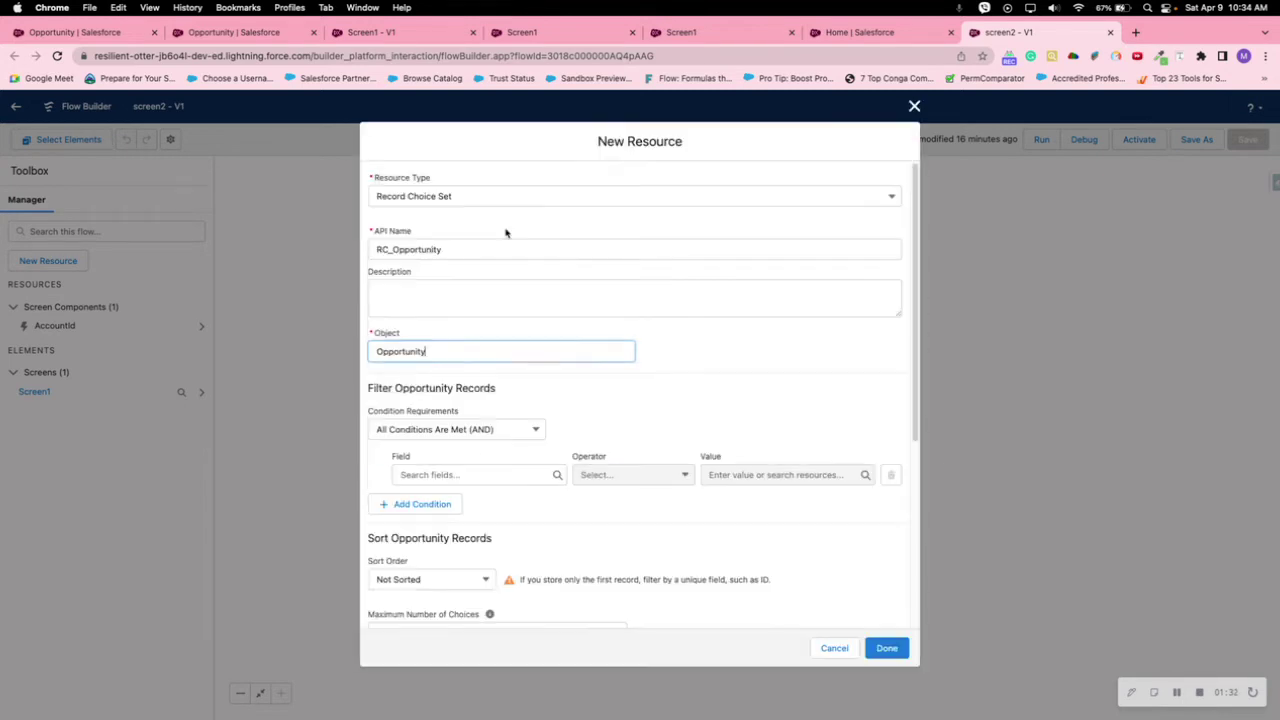
# Switch from getting all records to an all-conditions filter on Amount with value 10000
pyautogui.click(484, 429)
pyautogui.click(466, 457)
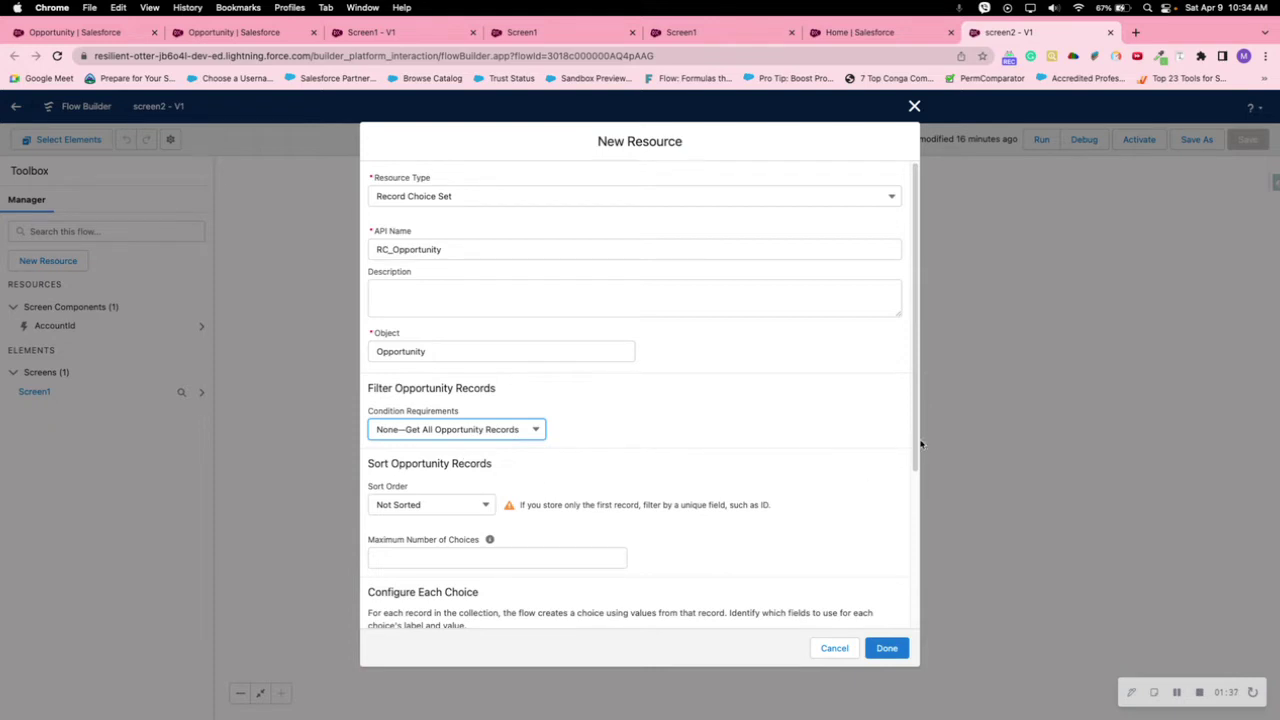
pyautogui.scroll(-2, 700, 430)
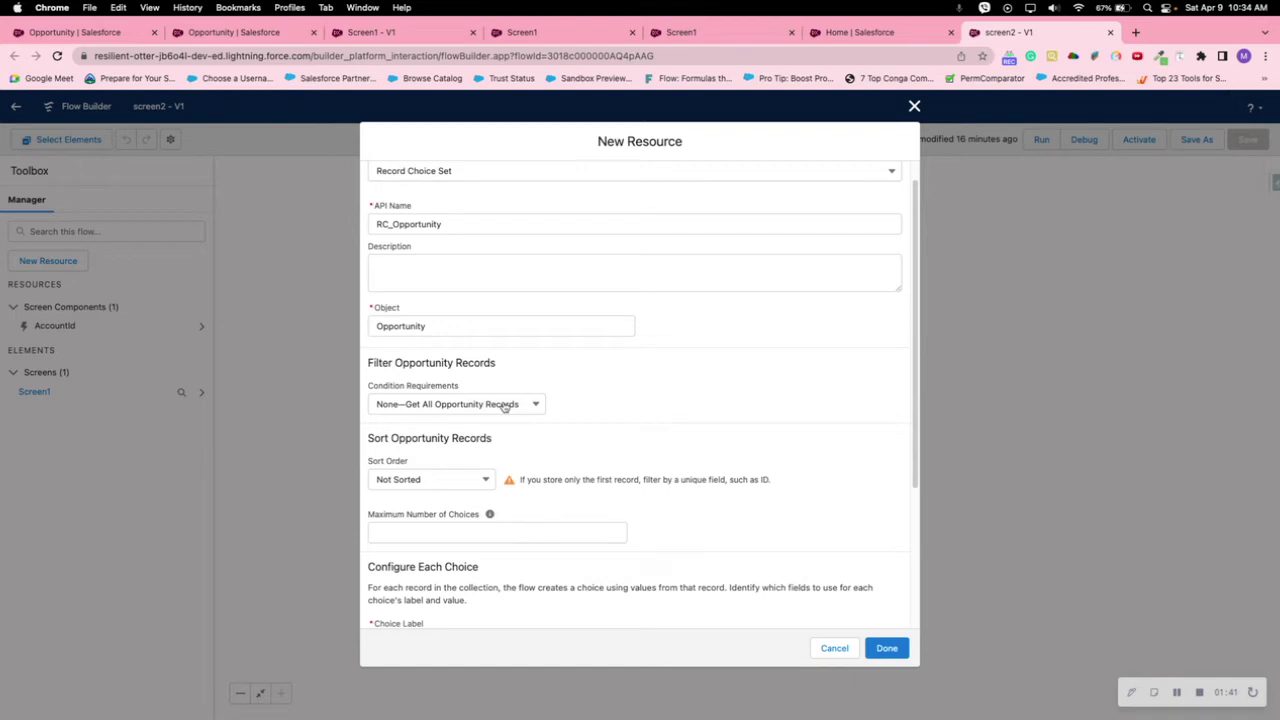
pyautogui.click(504, 404)
pyautogui.click(492, 451)
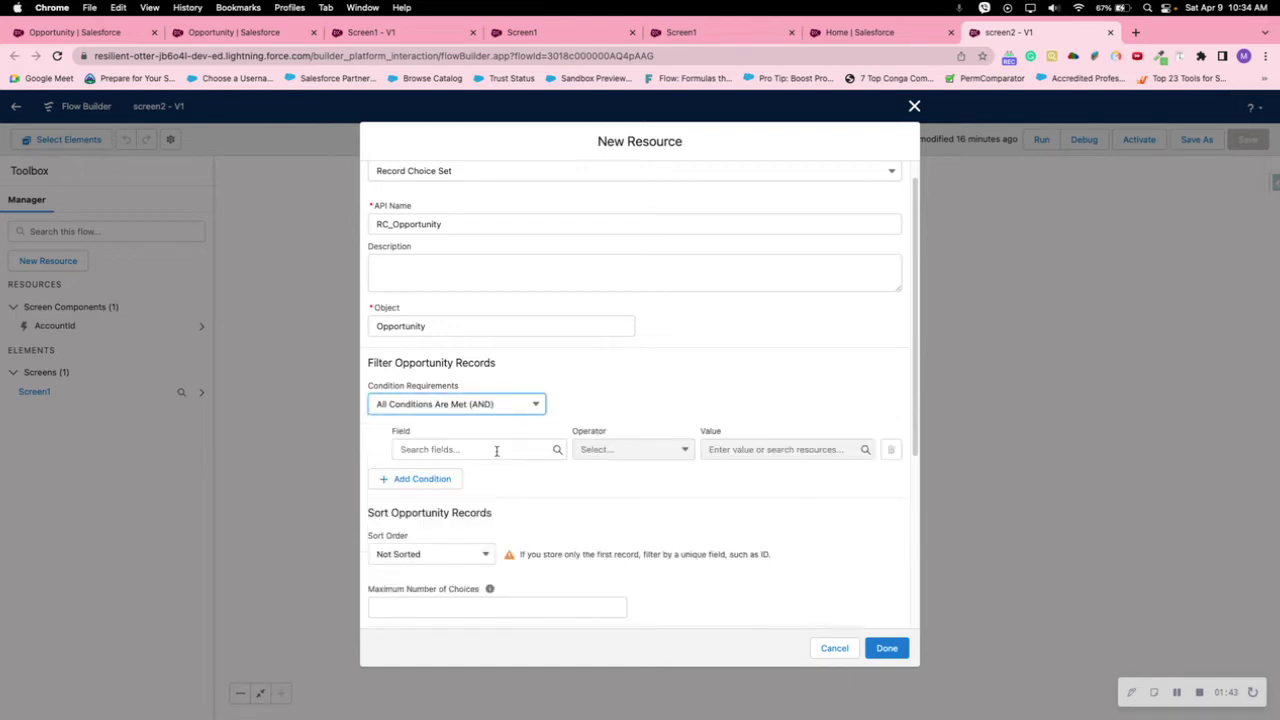
pyautogui.click(496, 451)
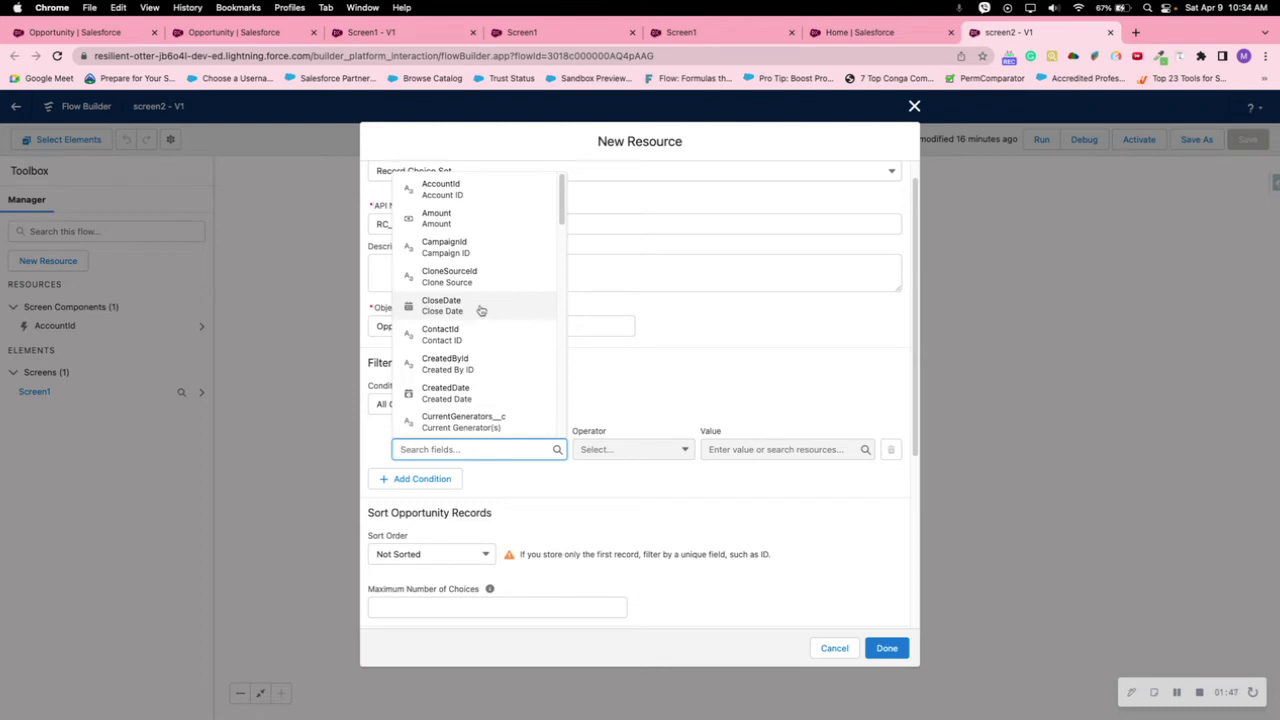
pyautogui.click(476, 226)
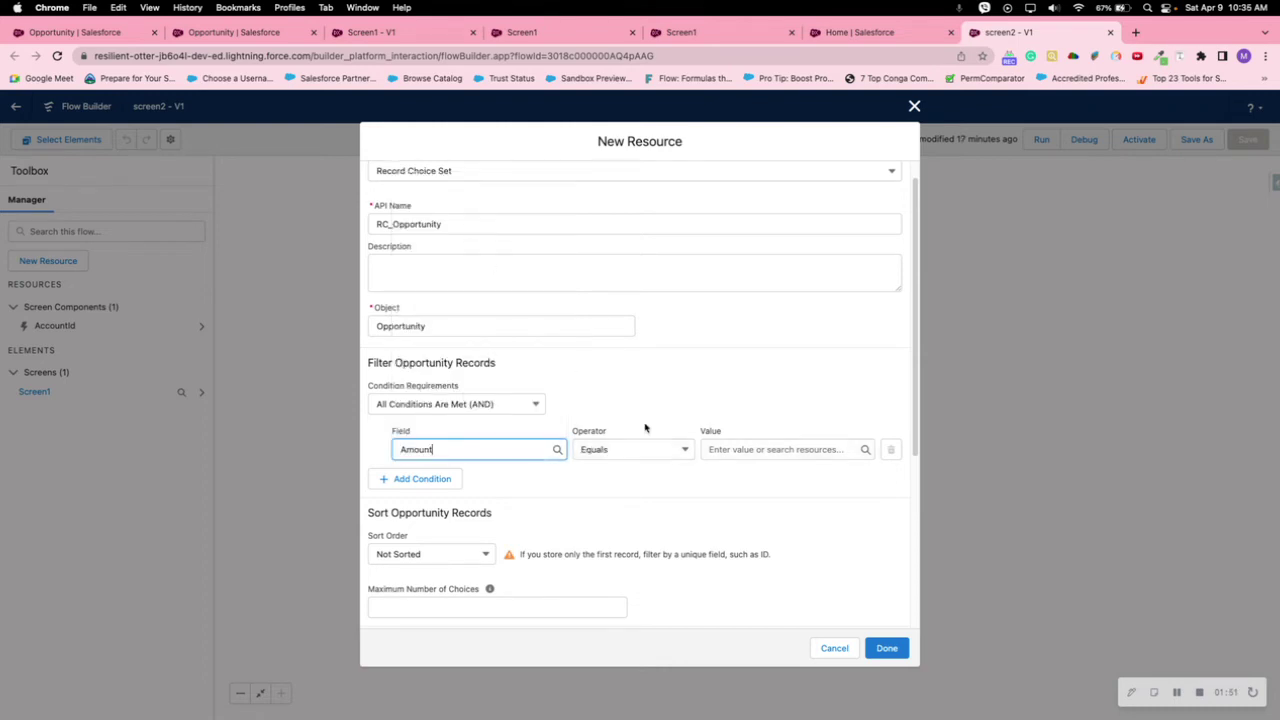
pyautogui.click(735, 449)
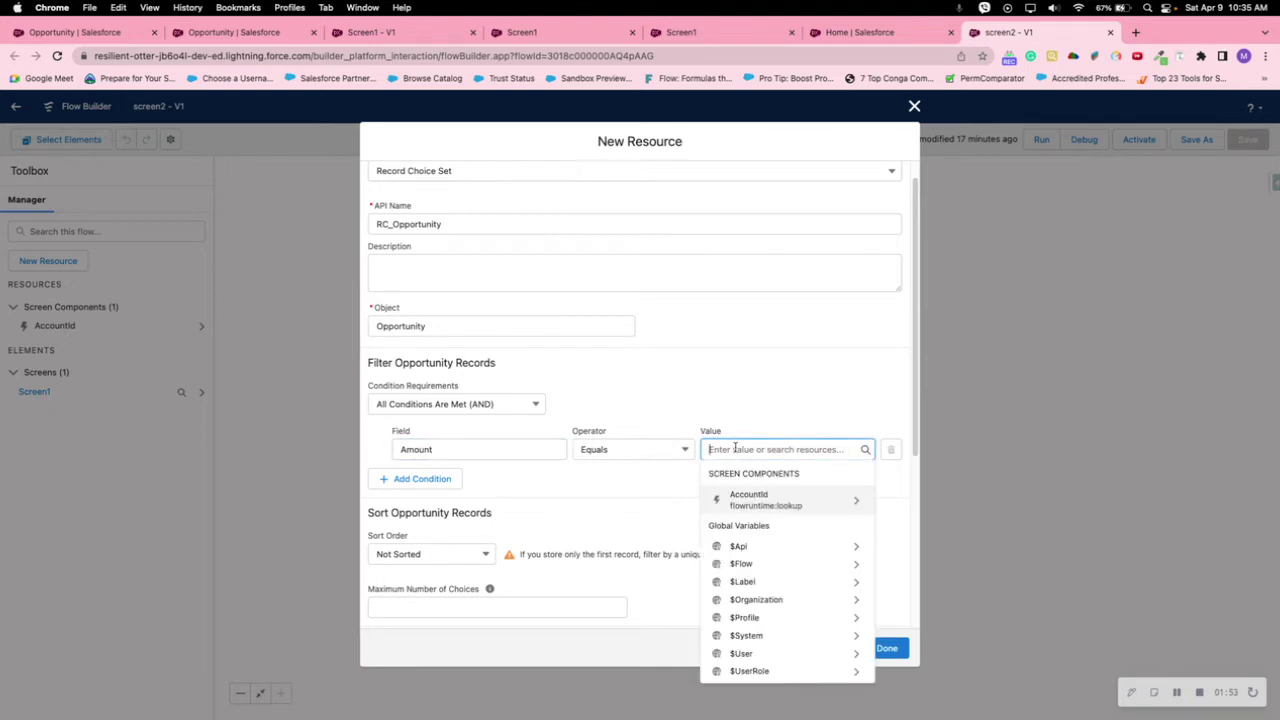
pyautogui.write('10000')
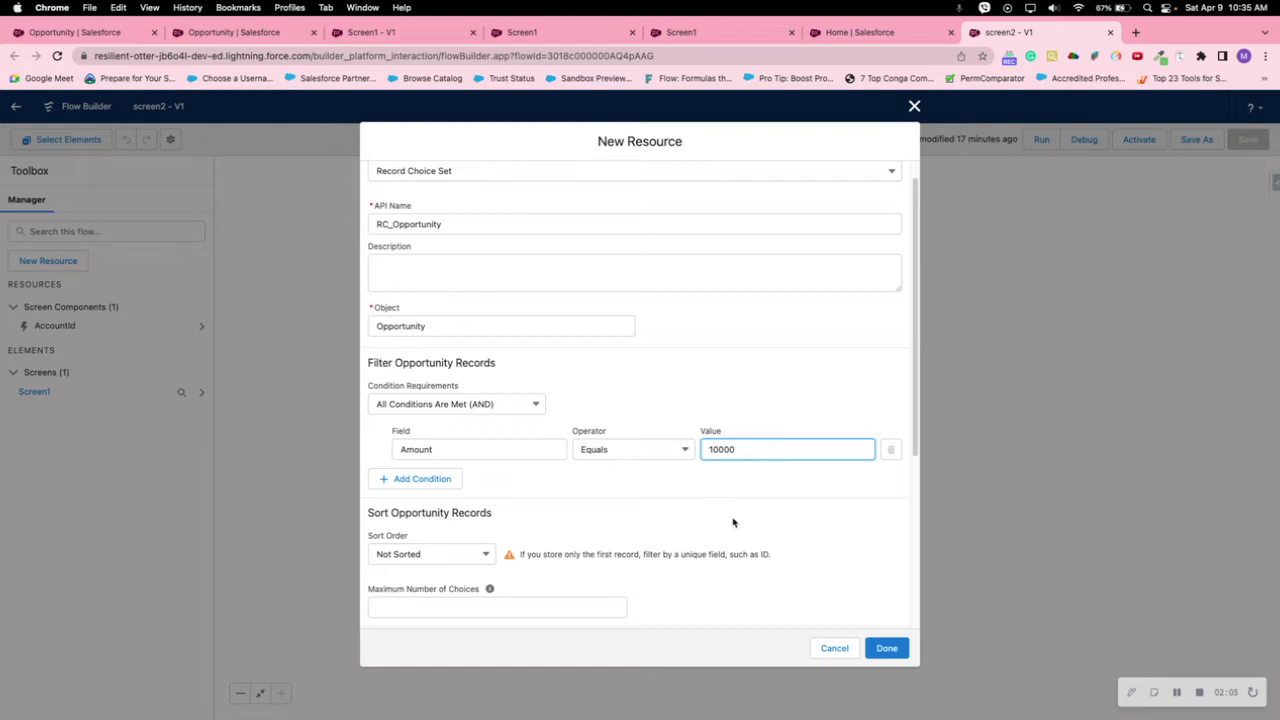
# Try the Does Not Equal, Greater Than and Less Than operators, then revert to getting all Opportunity records
pyautogui.click(654, 446)
pyautogui.click(627, 498)
pyautogui.click(634, 449)
pyautogui.click(630, 521)
pyautogui.click(627, 449)
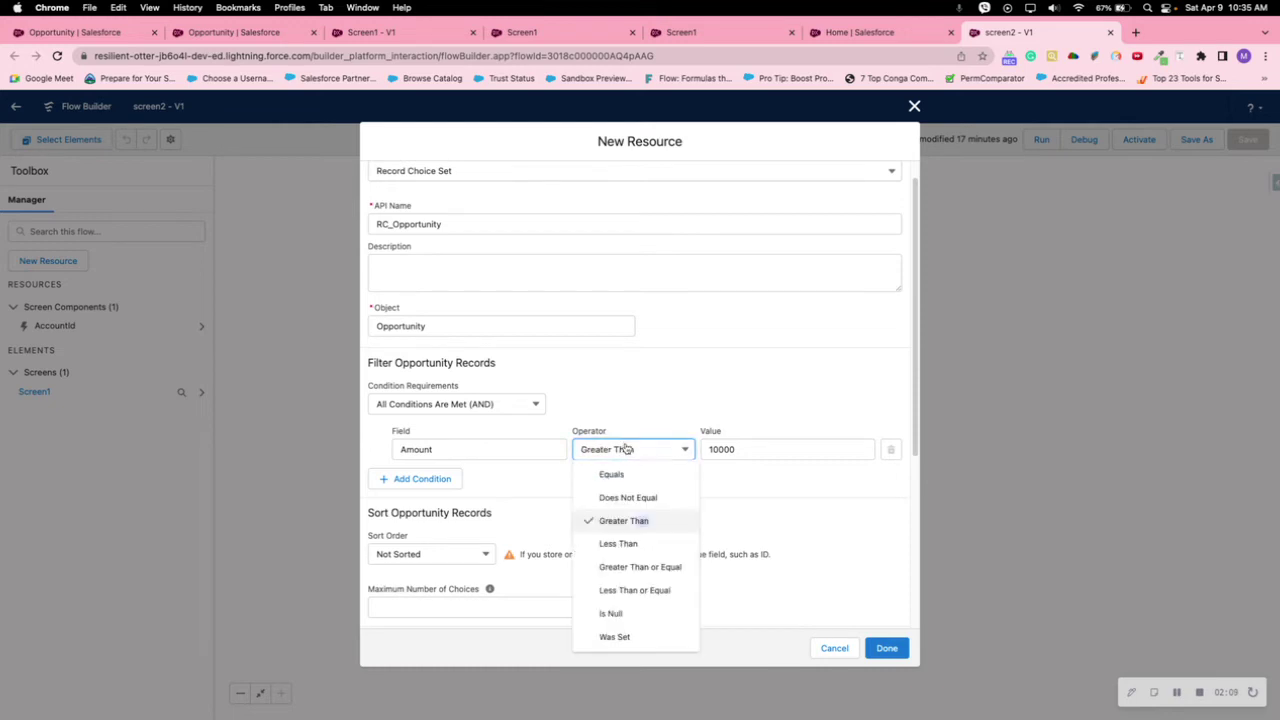
pyautogui.click(628, 543)
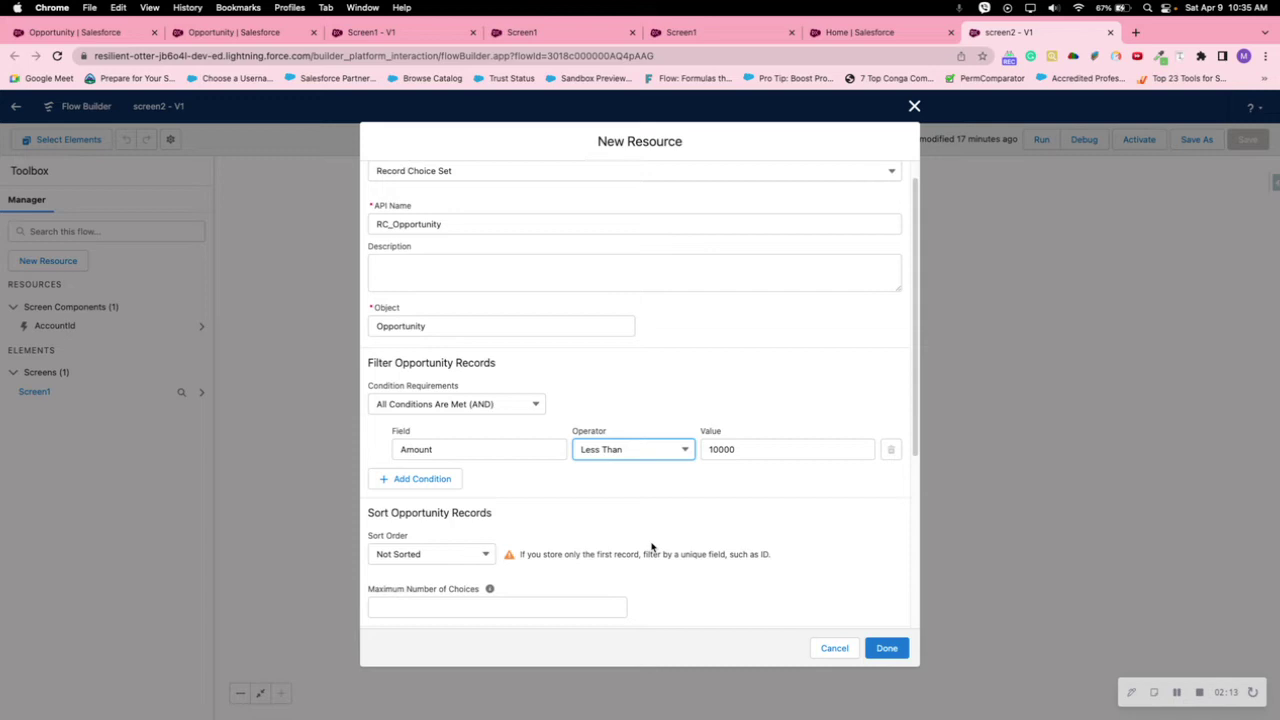
pyautogui.click(591, 453)
pyautogui.click(503, 410)
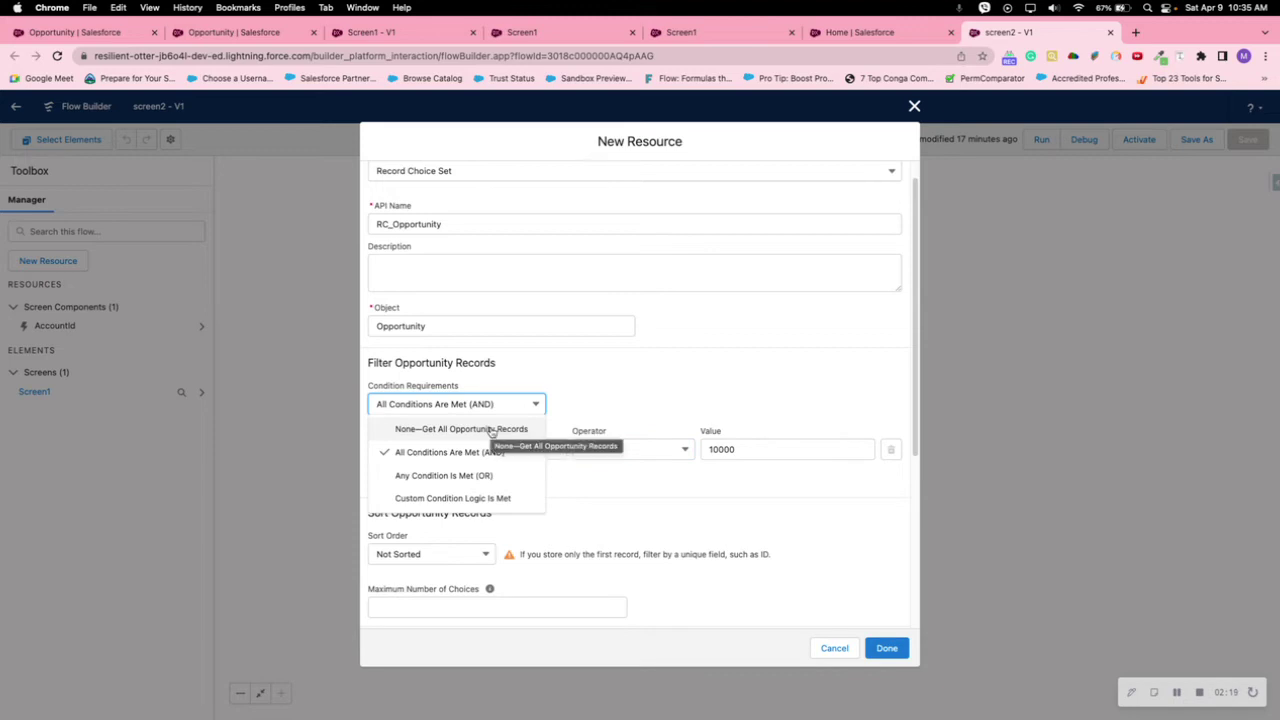
pyautogui.click(491, 429)
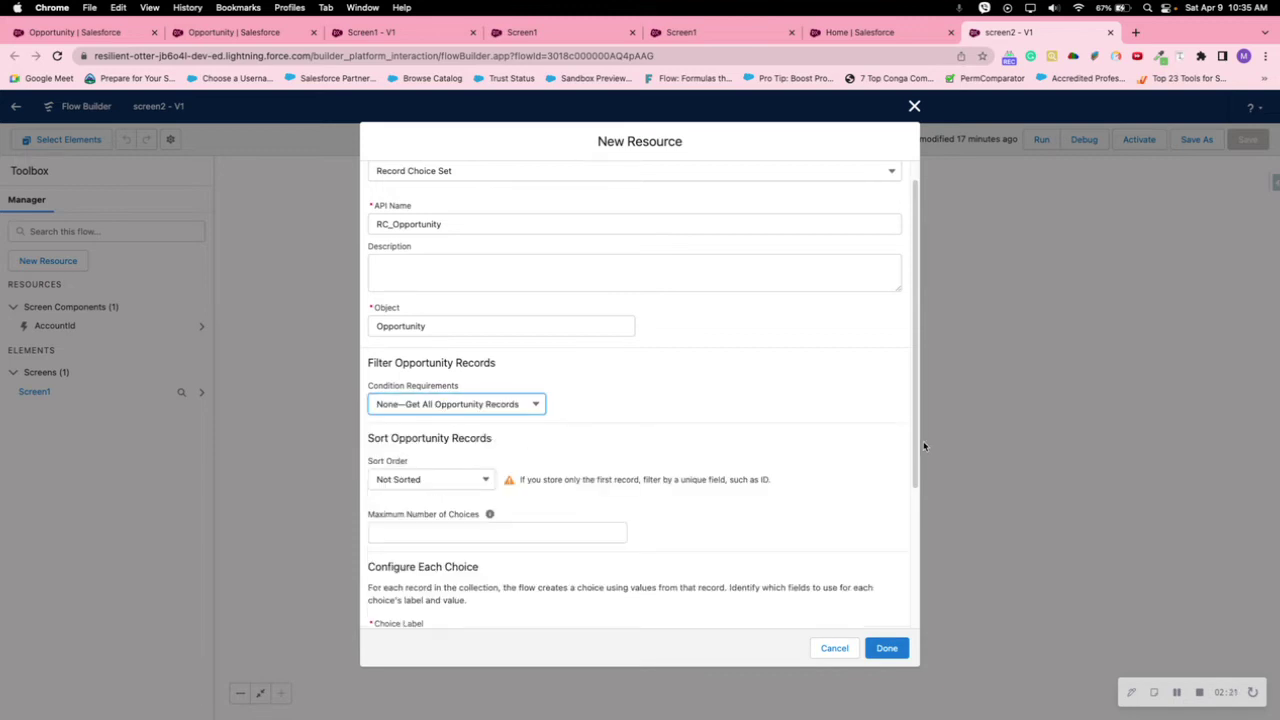
# Set the choice label to Name, data type to Text, and choice value to Id
pyautogui.scroll(-1, 918, 472)
pyautogui.moveTo(918, 472); pyautogui.dragTo(918, 544)
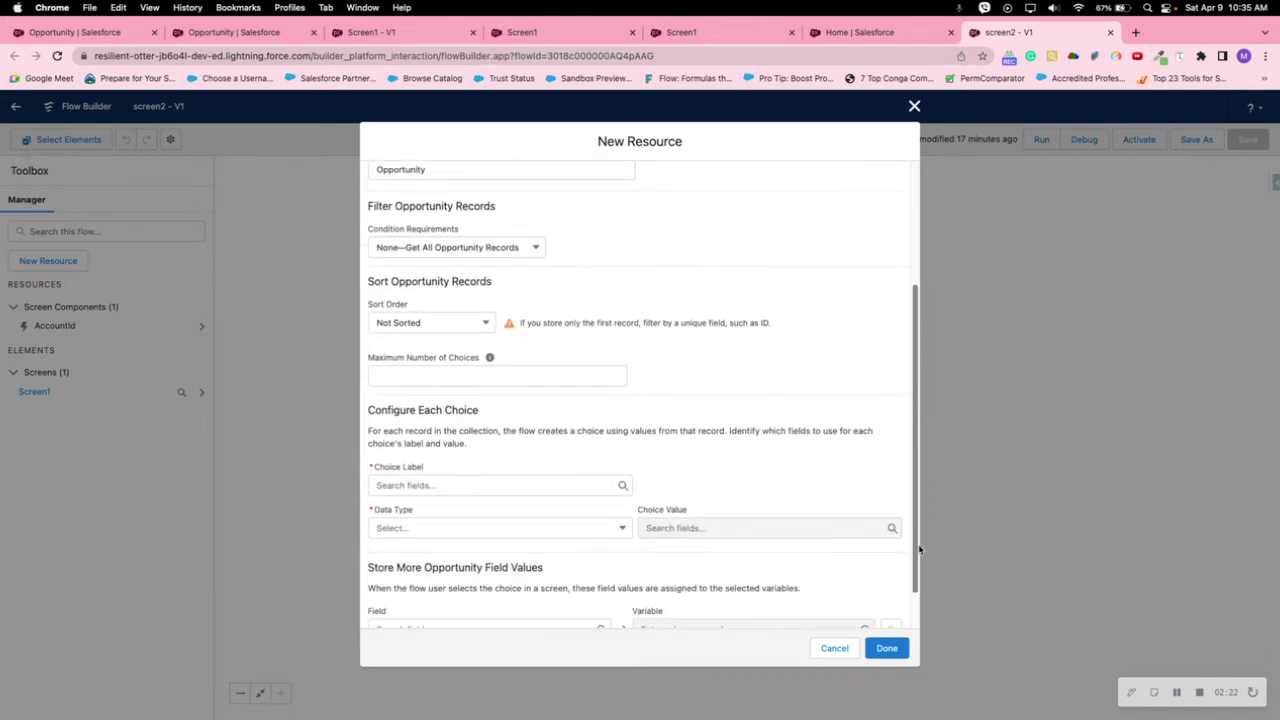
pyautogui.click(458, 479)
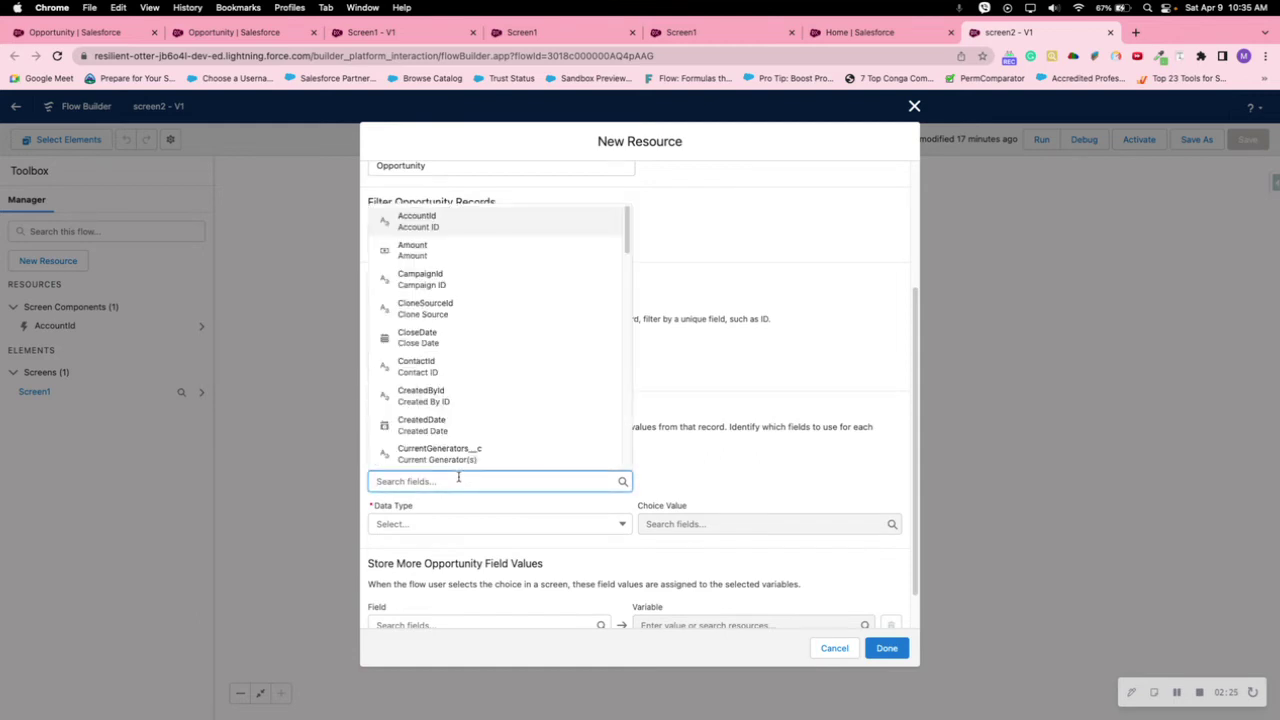
pyautogui.write('Name')
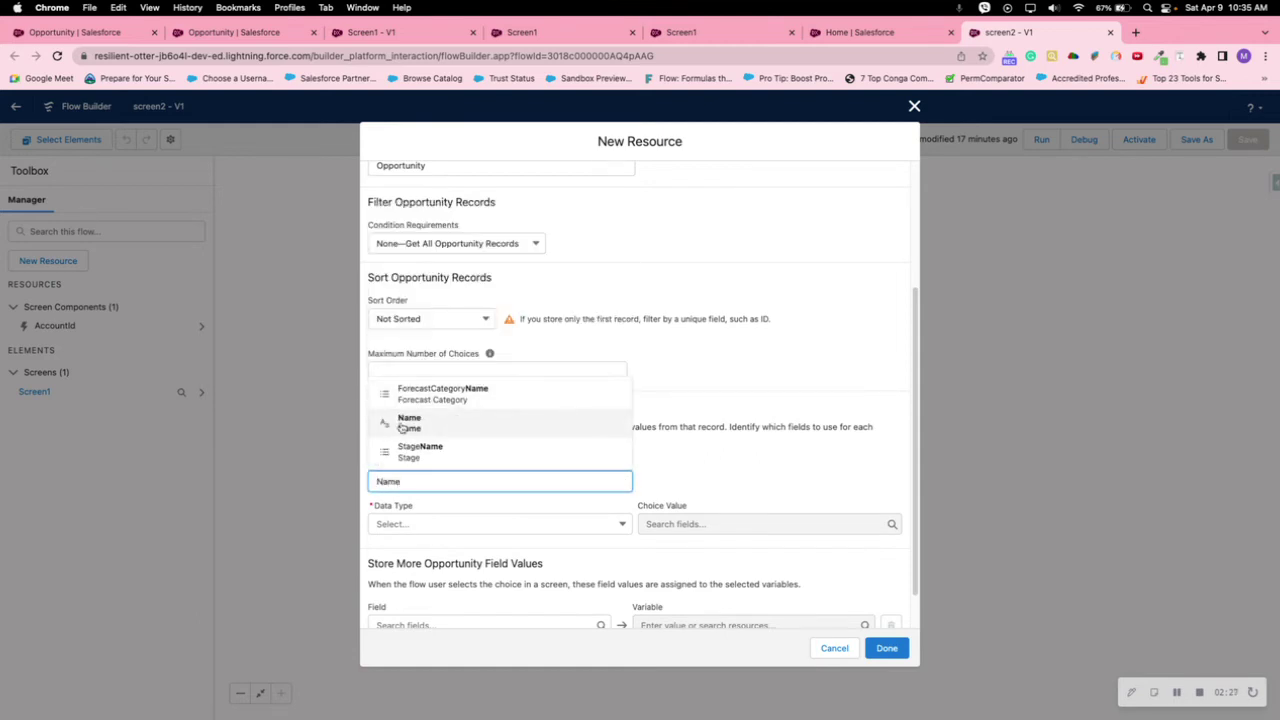
pyautogui.click(402, 424)
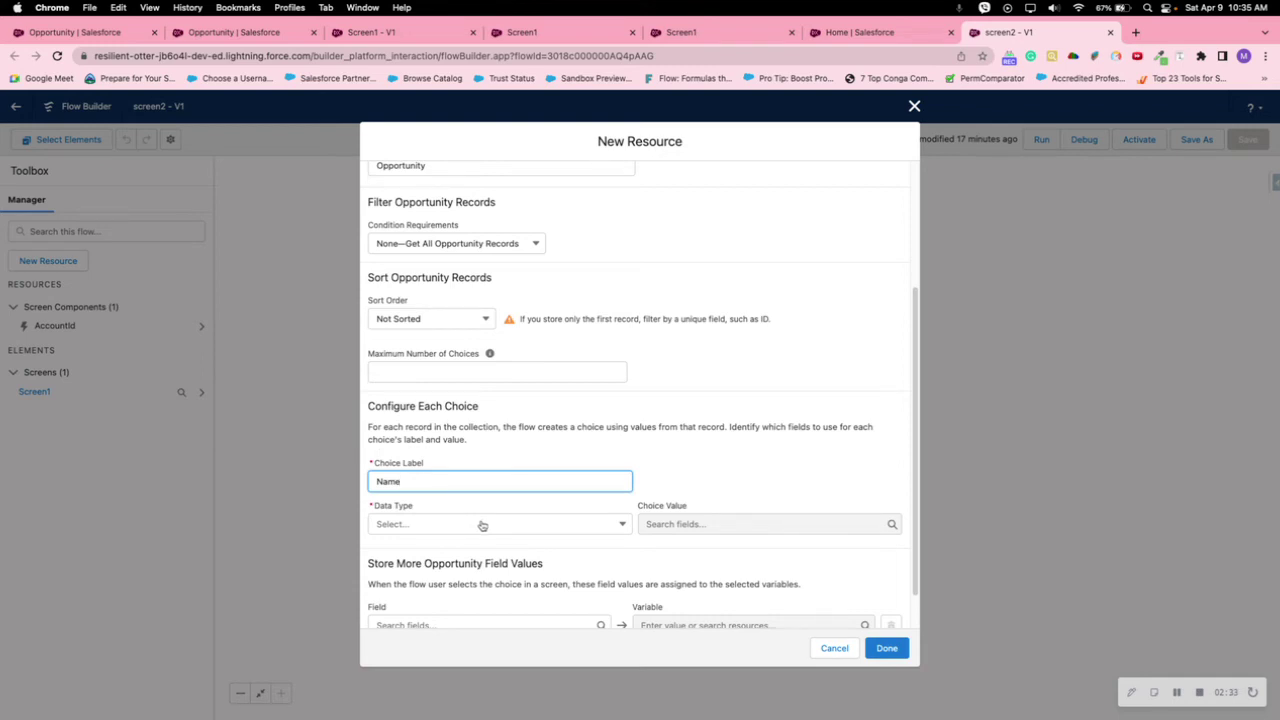
pyautogui.click(482, 524)
pyautogui.click(478, 555)
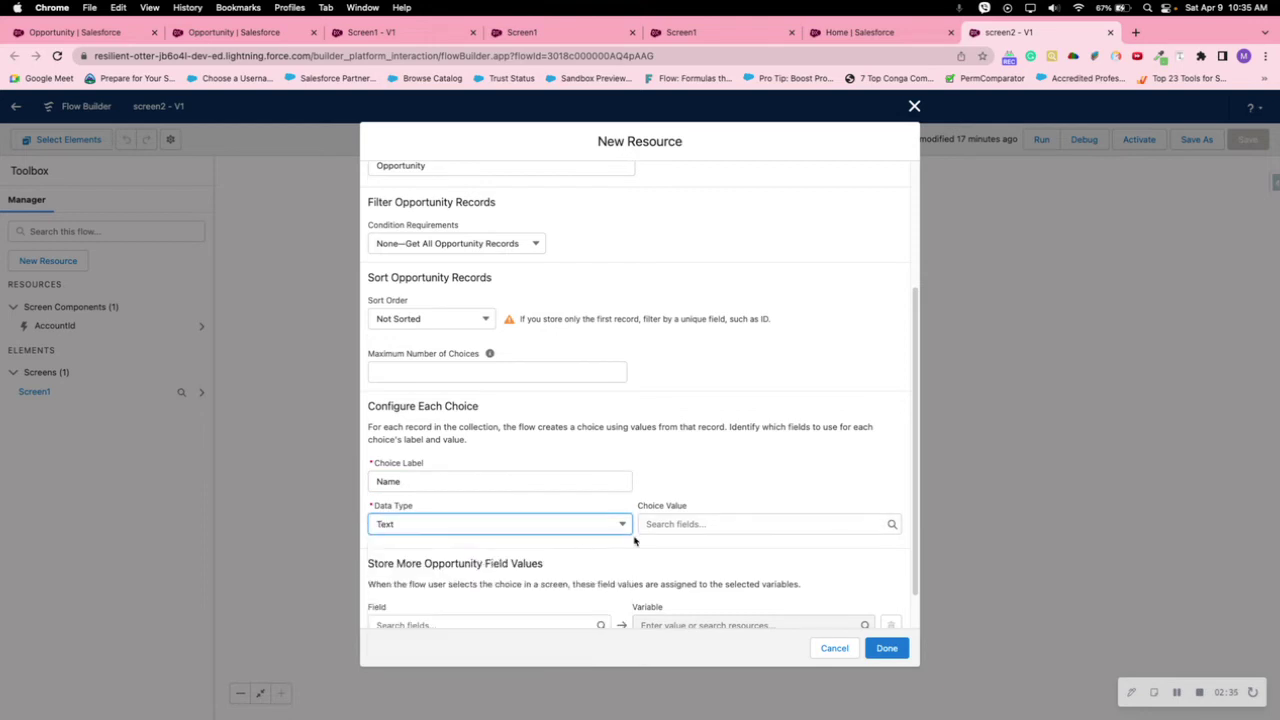
pyautogui.click(651, 526)
pyautogui.write('id')
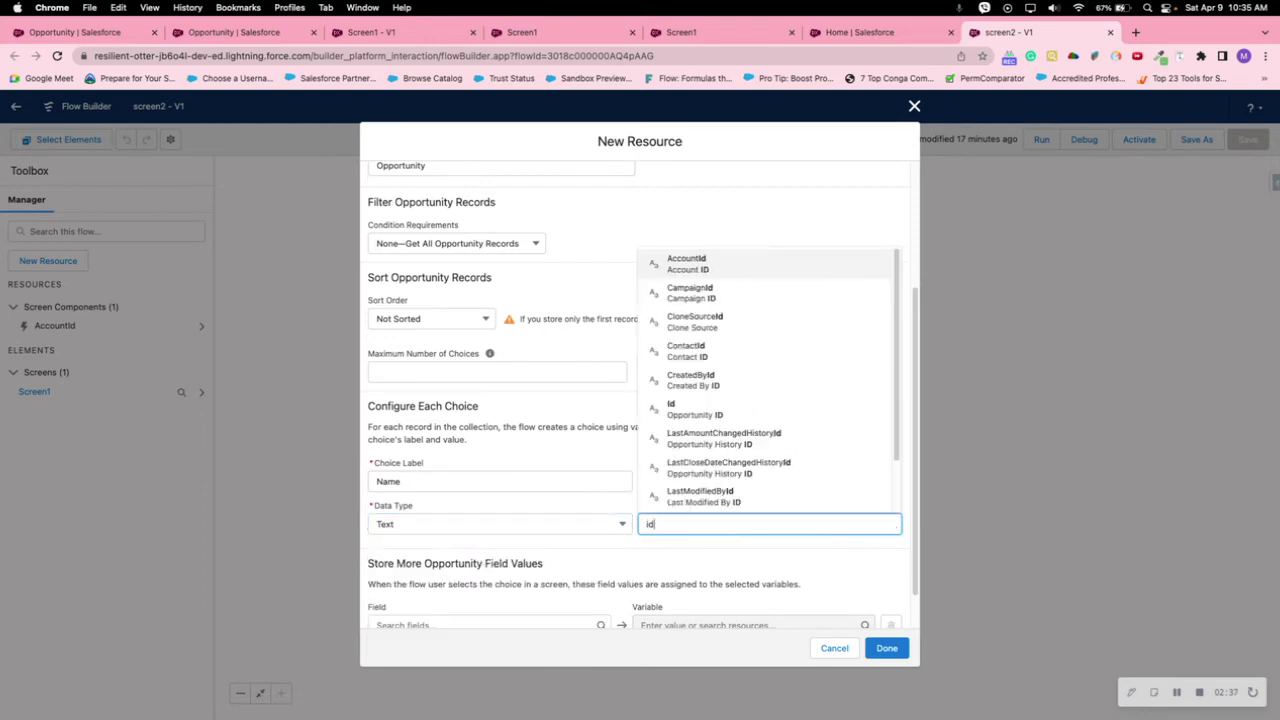
pyautogui.click(686, 414)
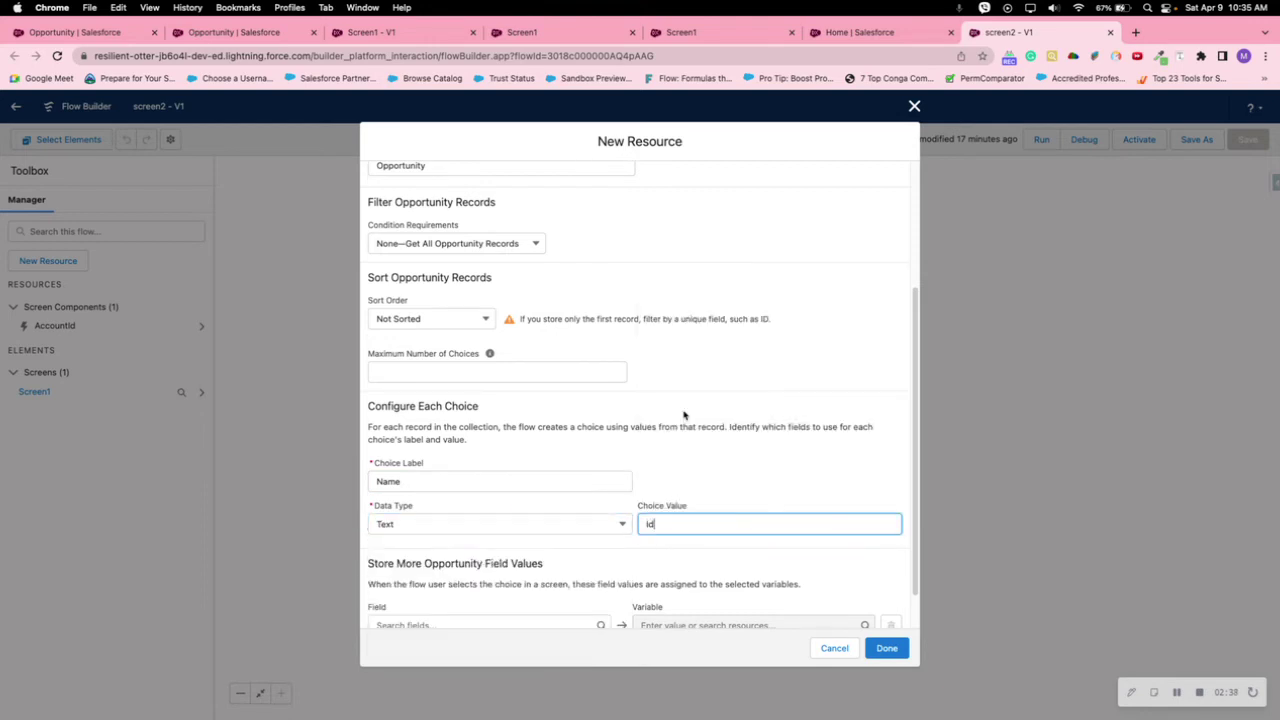
# Sort the choices by Name in Descending order
pyautogui.click(438, 329)
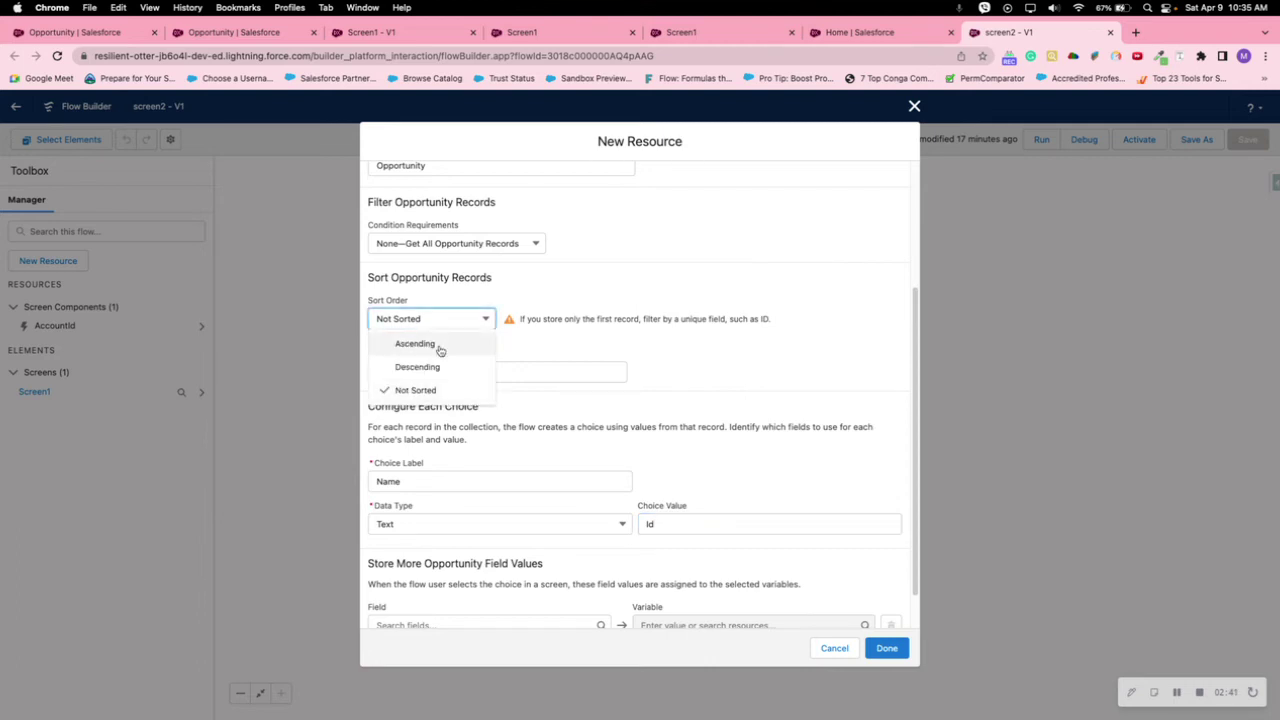
pyautogui.click(440, 344)
pyautogui.click(532, 318)
pyautogui.write('na')
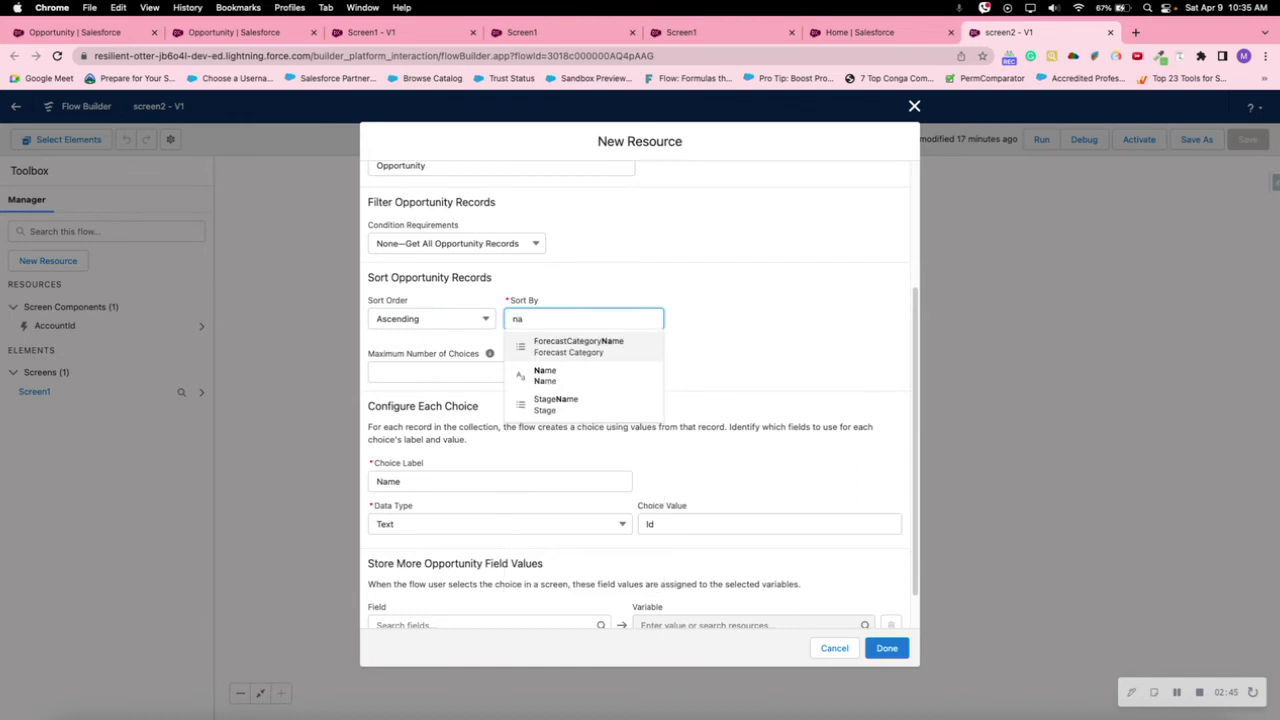
pyautogui.write('me')
pyautogui.click(545, 375)
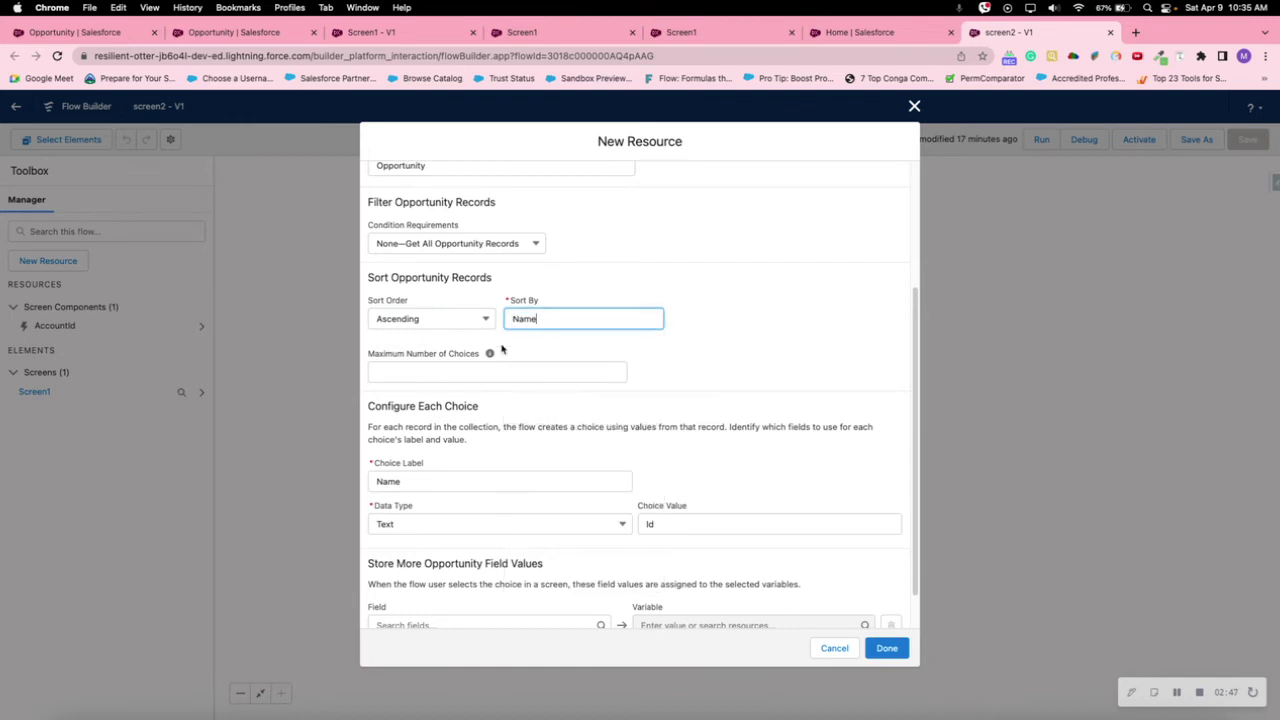
pyautogui.click(457, 320)
pyautogui.click(451, 368)
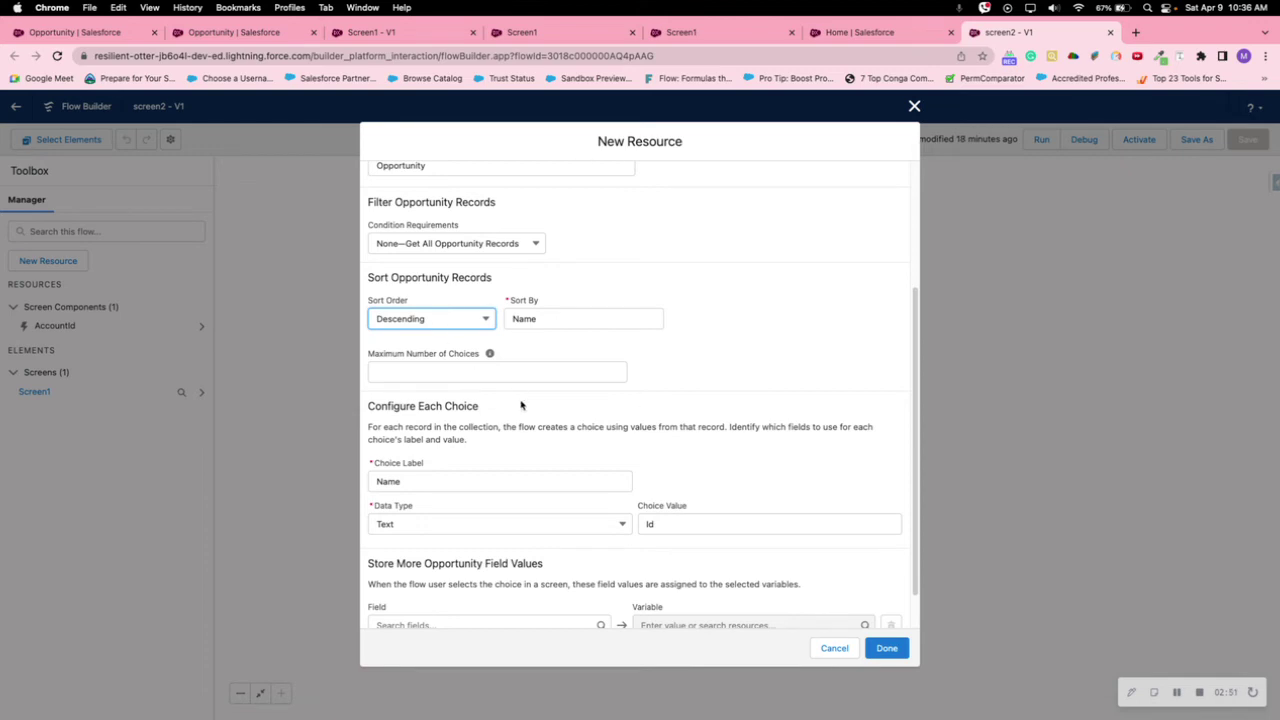
# Finish the choice set, then add a single Picklist to Screen1, deleting the duplicate
pyautogui.click(886, 648)
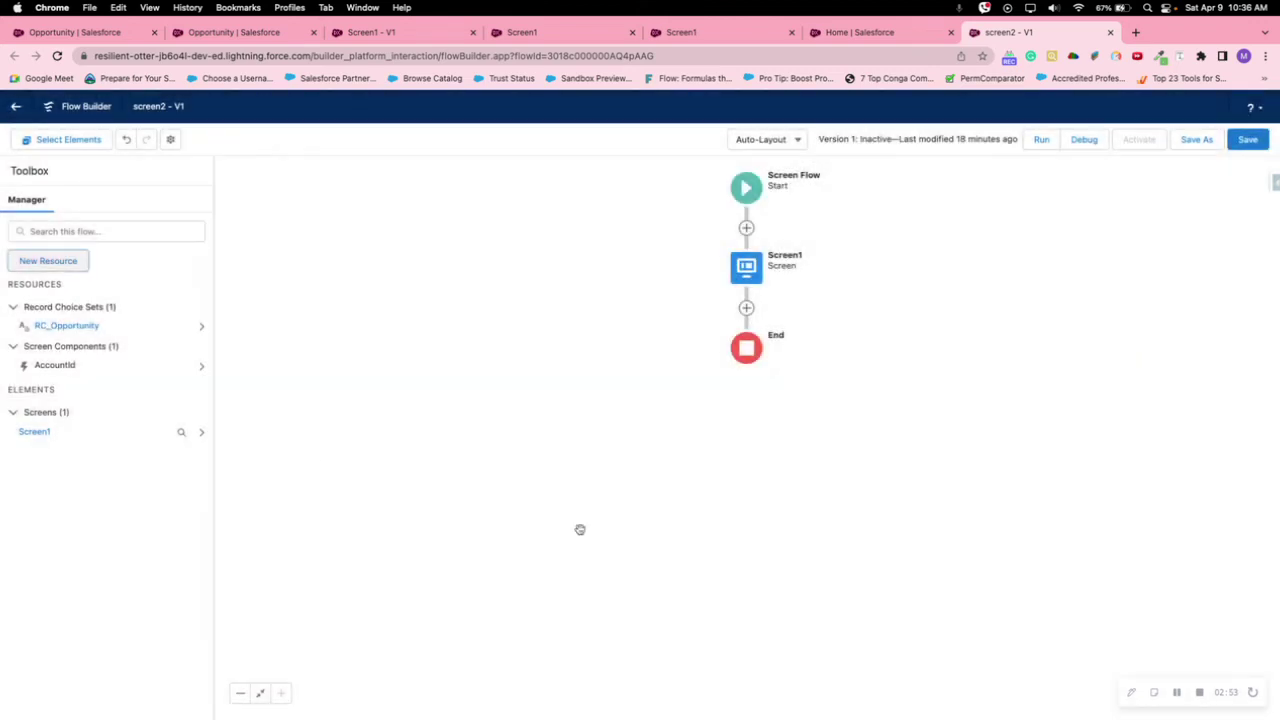
pyautogui.click(746, 268)
pyautogui.click(749, 395)
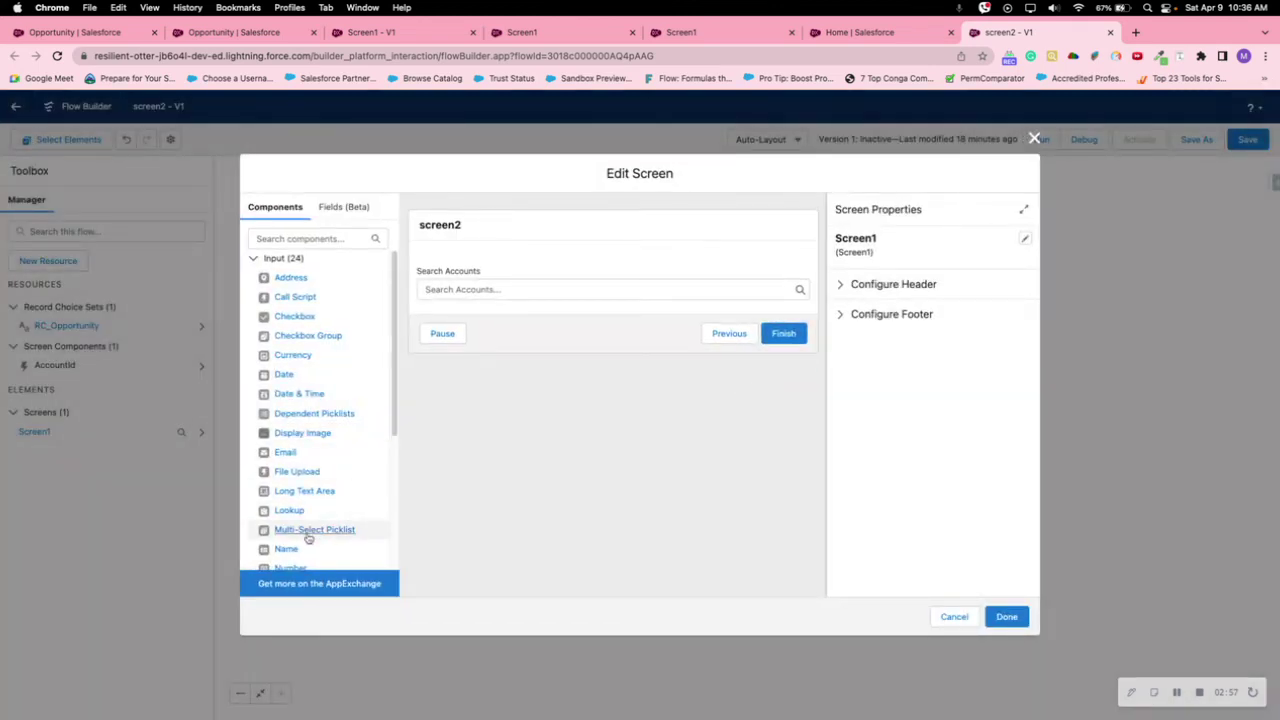
pyautogui.scroll(-2, 300, 530)
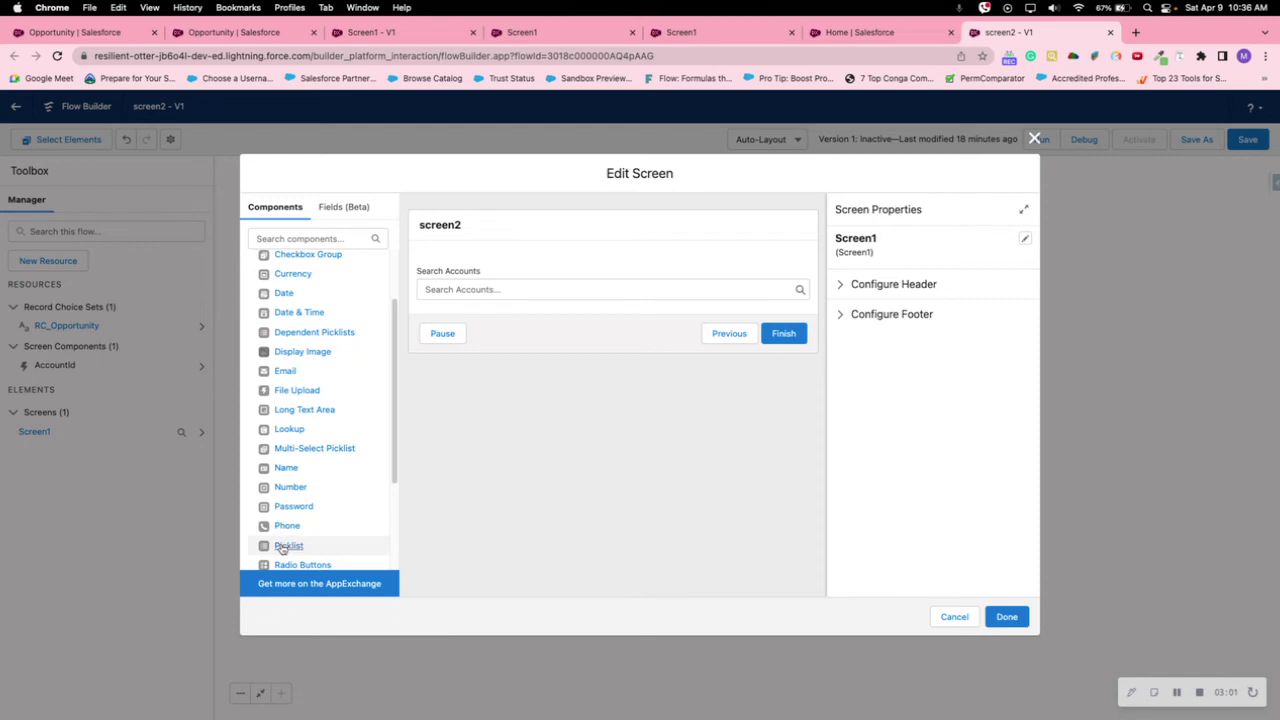
pyautogui.doubleClick(288, 546)
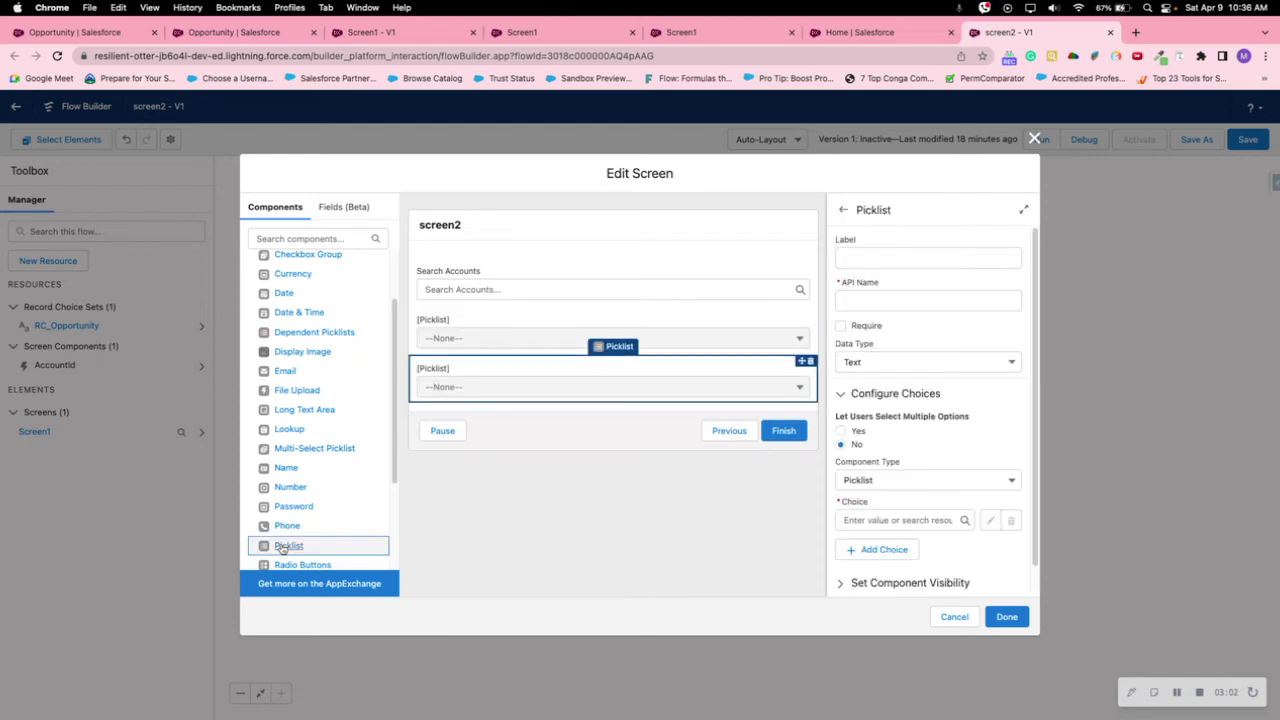
pyautogui.click(811, 361)
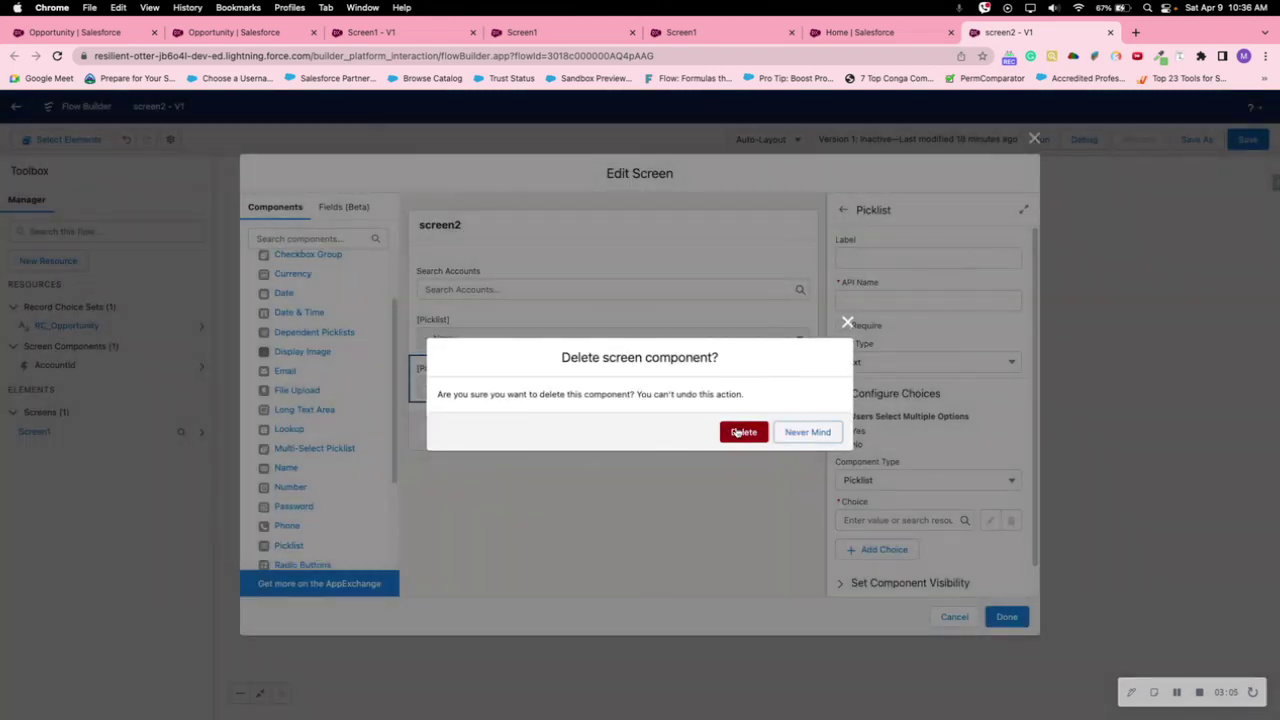
pyautogui.click(740, 431)
# Label the picklist Opportunities and set its choice to RC_Opportunity
pyautogui.click(614, 336)
pyautogui.click(878, 259)
pyautogui.write('Opportunit')
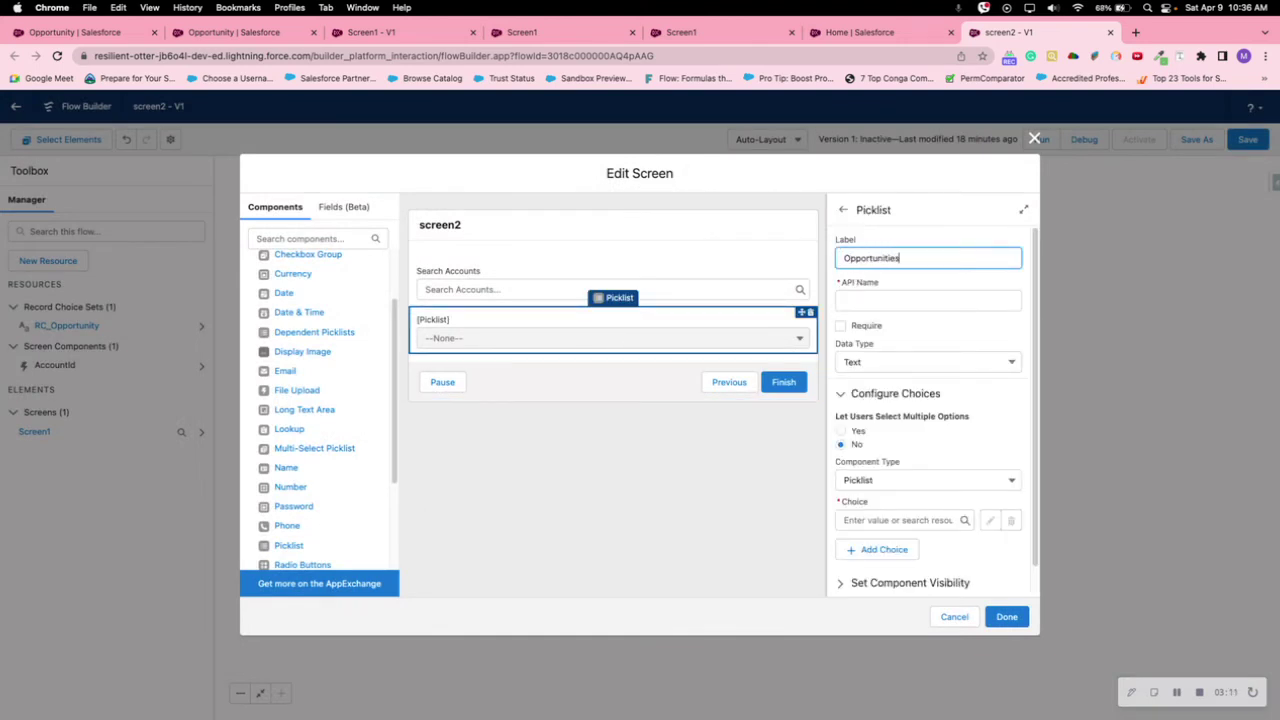
pyautogui.write('ies')
pyautogui.press('Tab')
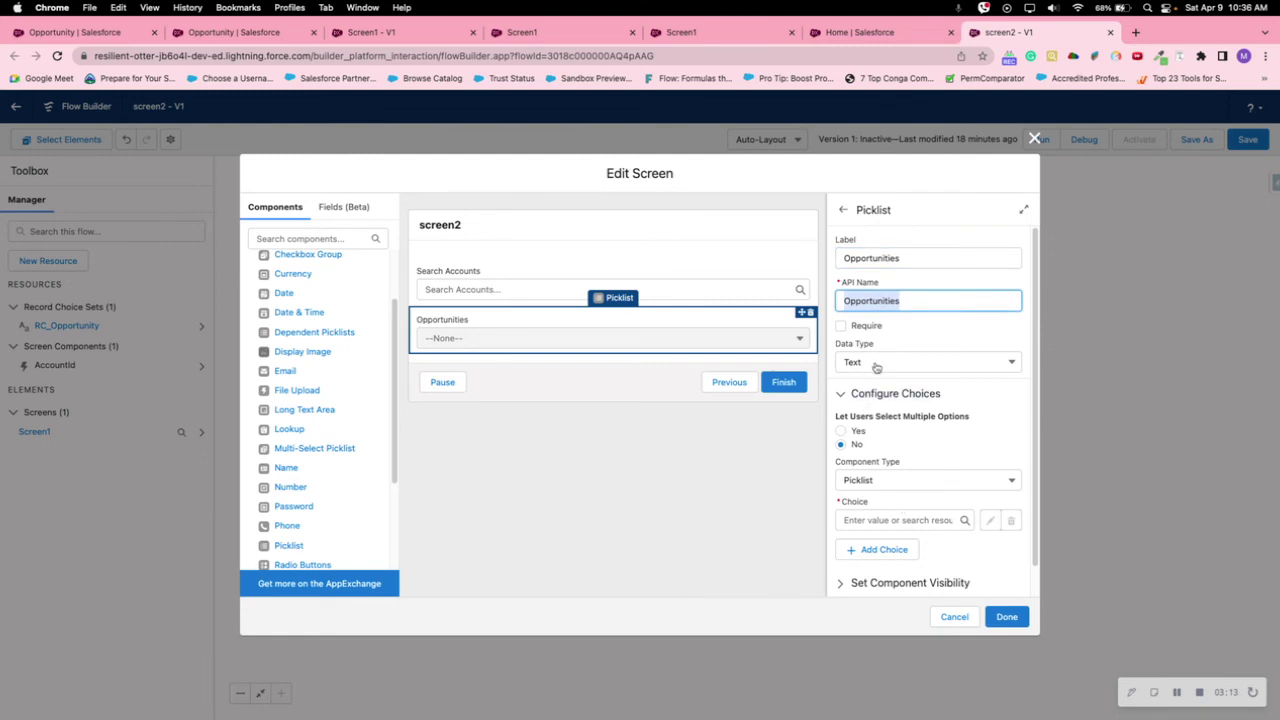
pyautogui.moveTo(1037, 401); pyautogui.dragTo(1035, 446)
pyautogui.click(897, 487)
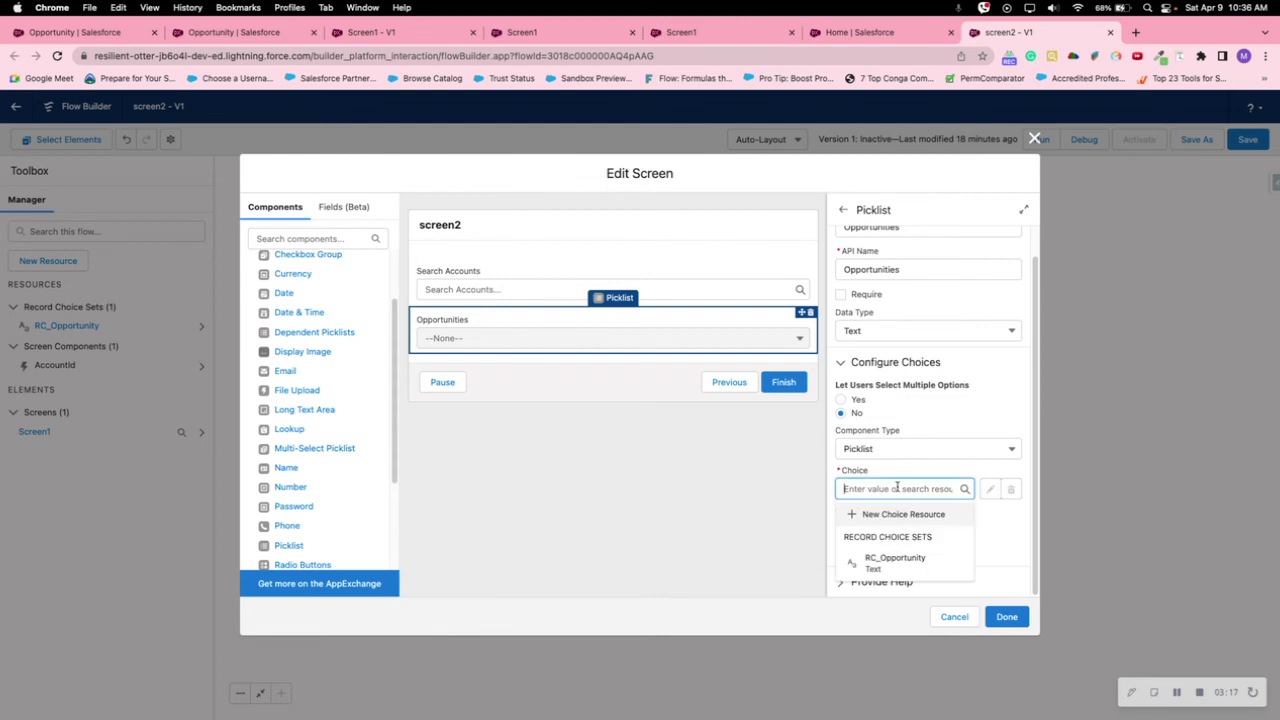
pyautogui.click(883, 564)
# Apply the Screen1 changes and save the flow
pyautogui.click(1006, 616)
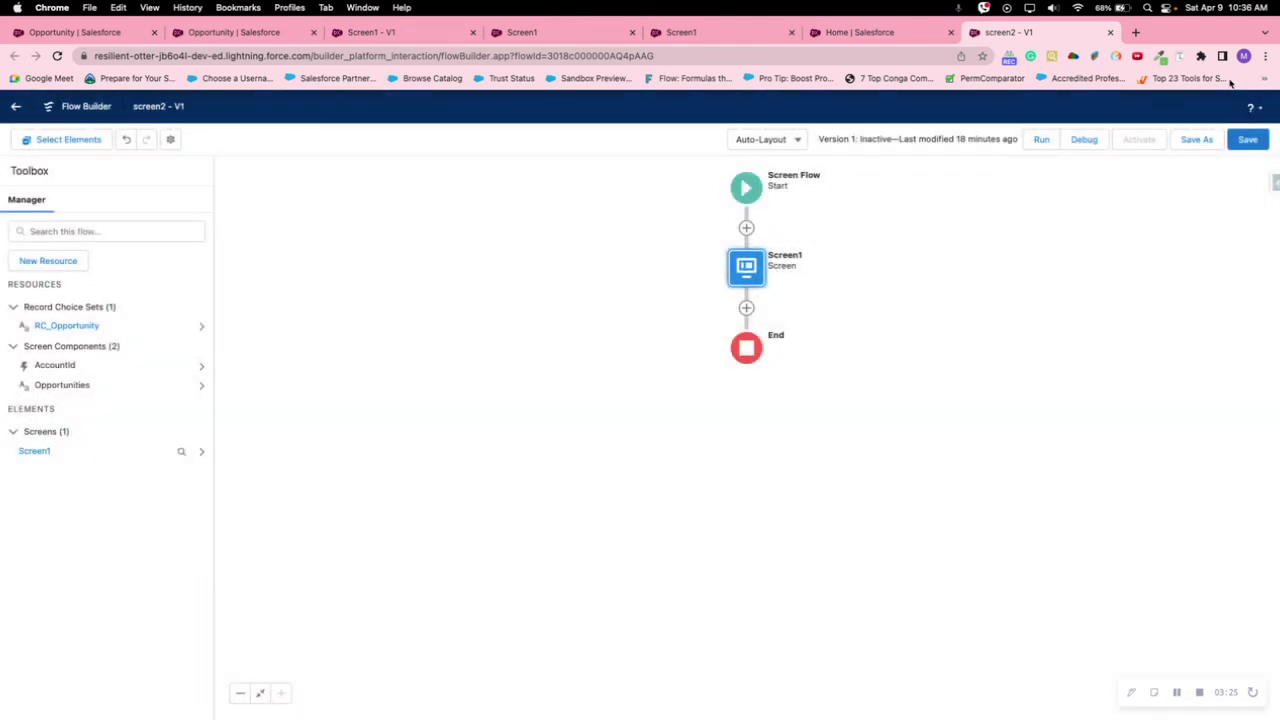
pyautogui.click(1247, 139)
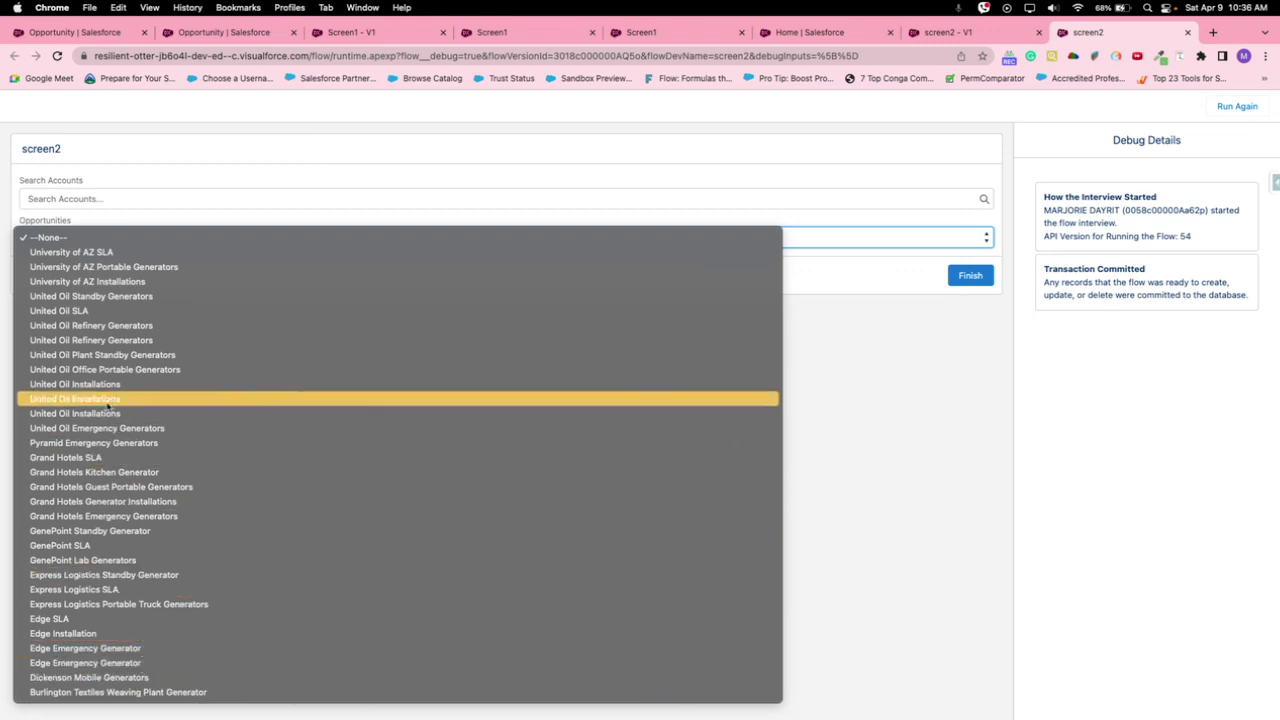
# Dismiss the Opportunities dropdown in the debug run, leaving --None-- selected
pyautogui.click(863, 436)
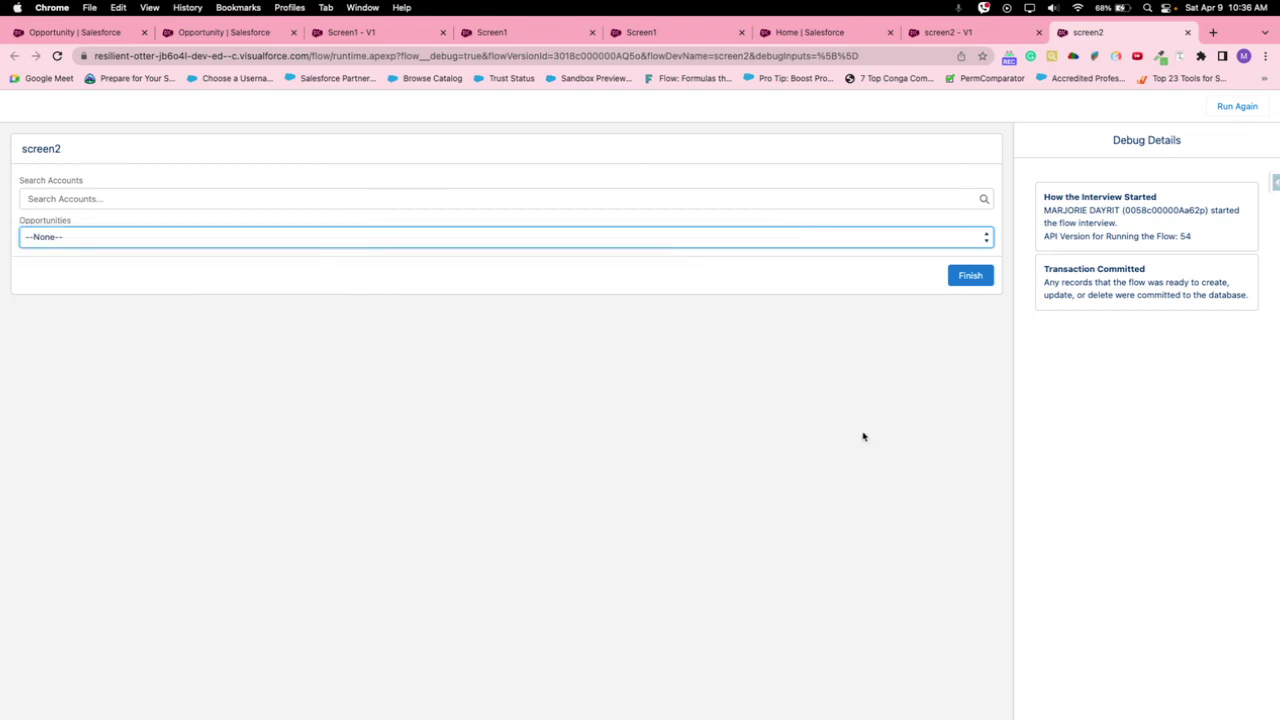